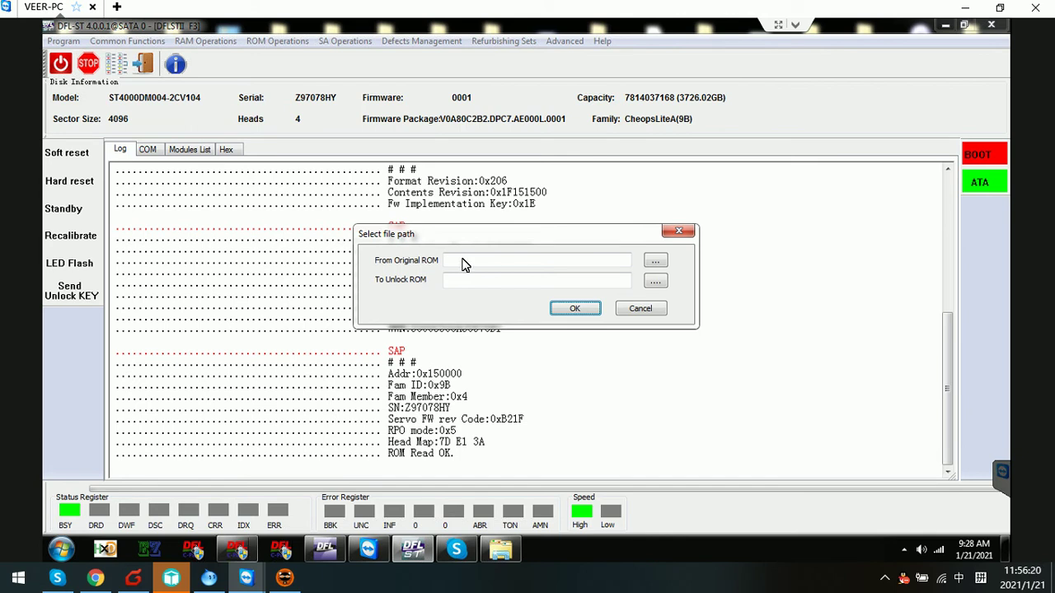
# Generate an unlock ROM from the original Z97078HY file, saving it as UnlockZ97078HY in the same ROM folder.
pyautogui.click(655, 261)
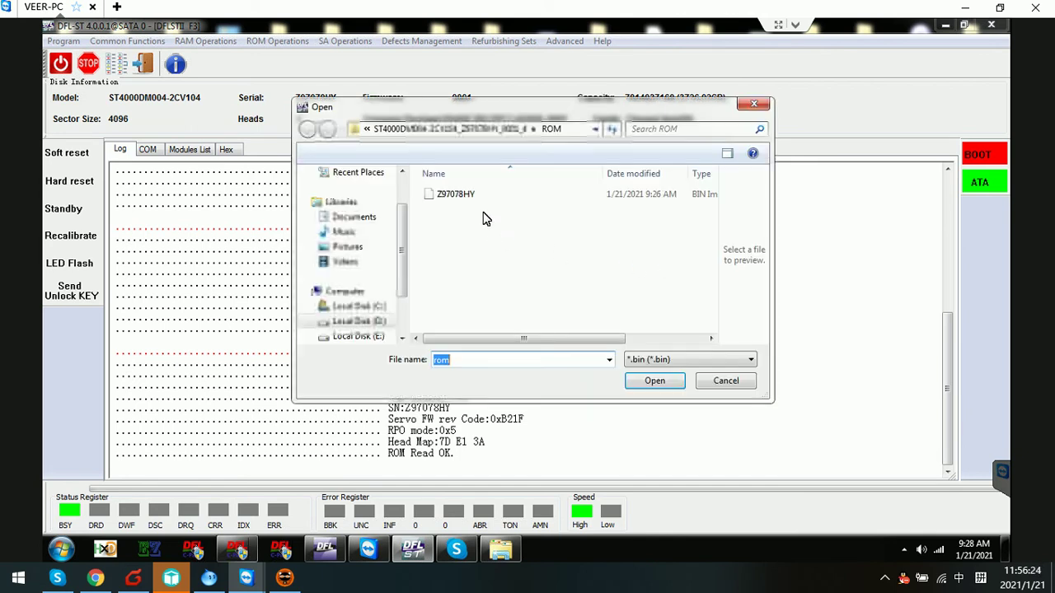
pyautogui.doubleClick(468, 198)
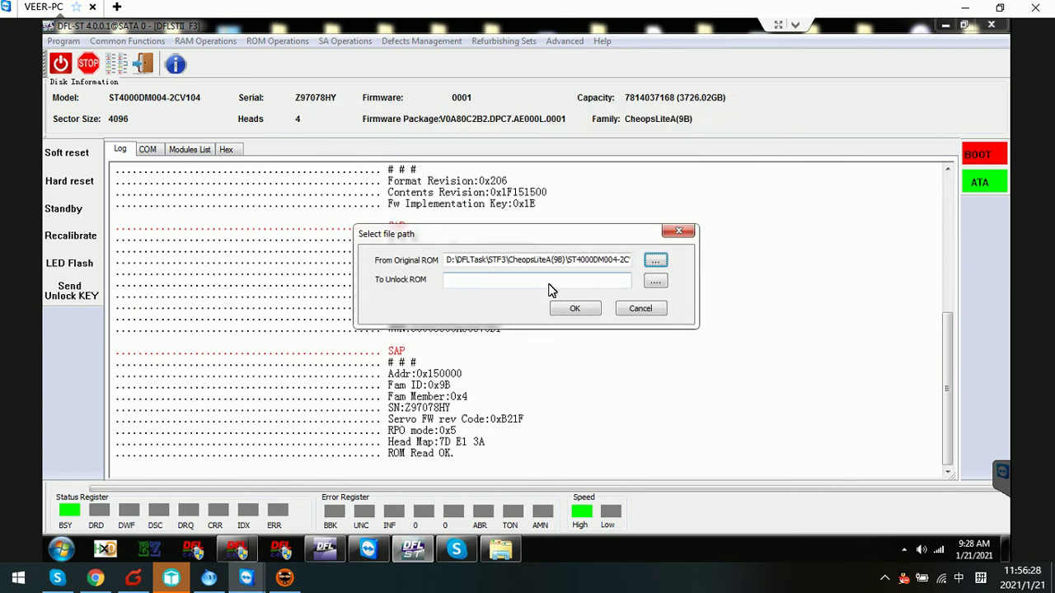
pyautogui.click(650, 284)
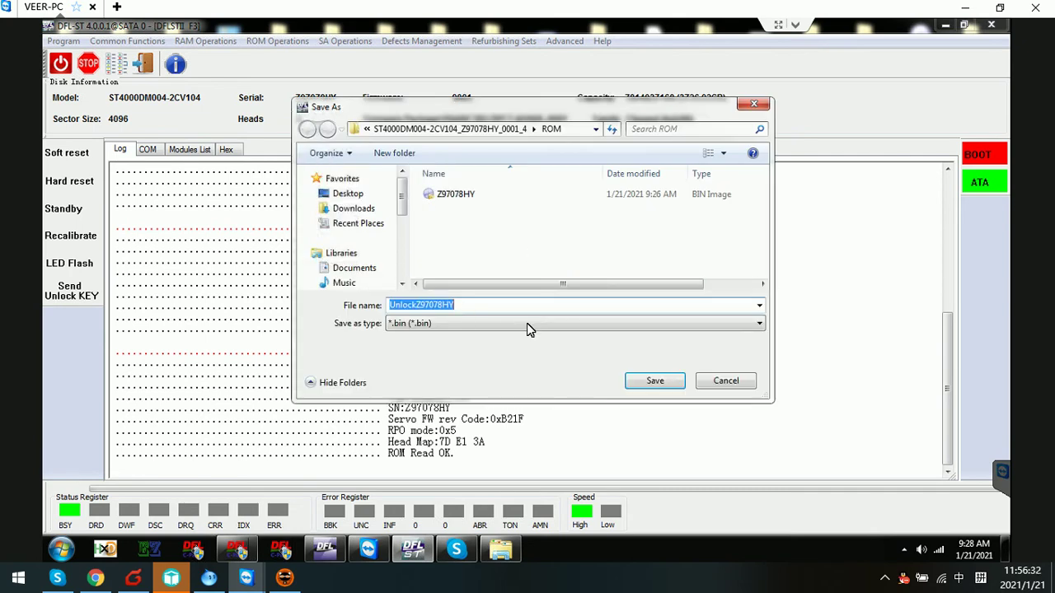
pyautogui.click(664, 383)
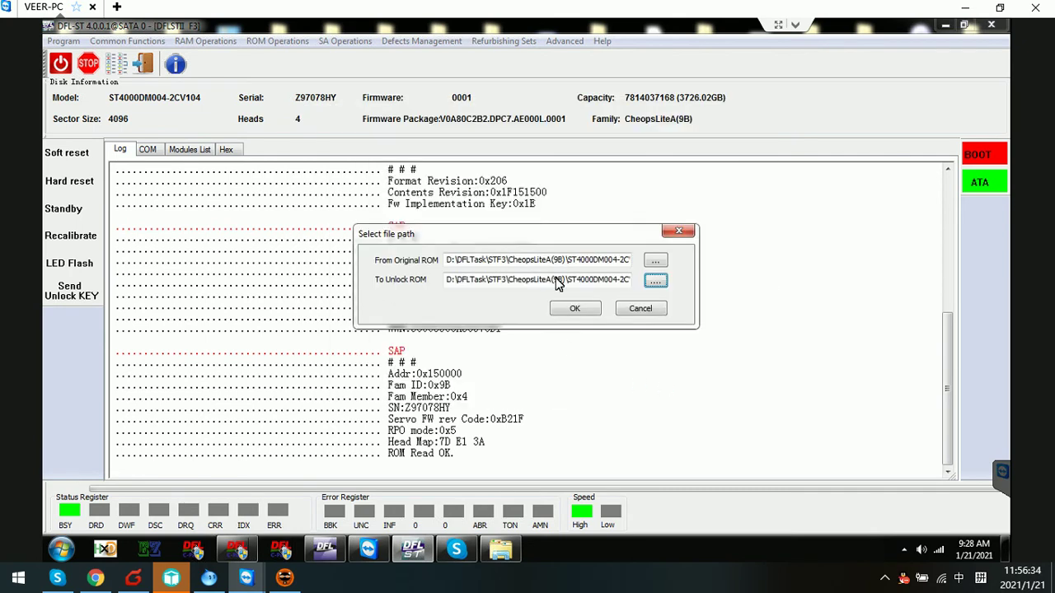
pyautogui.click(568, 309)
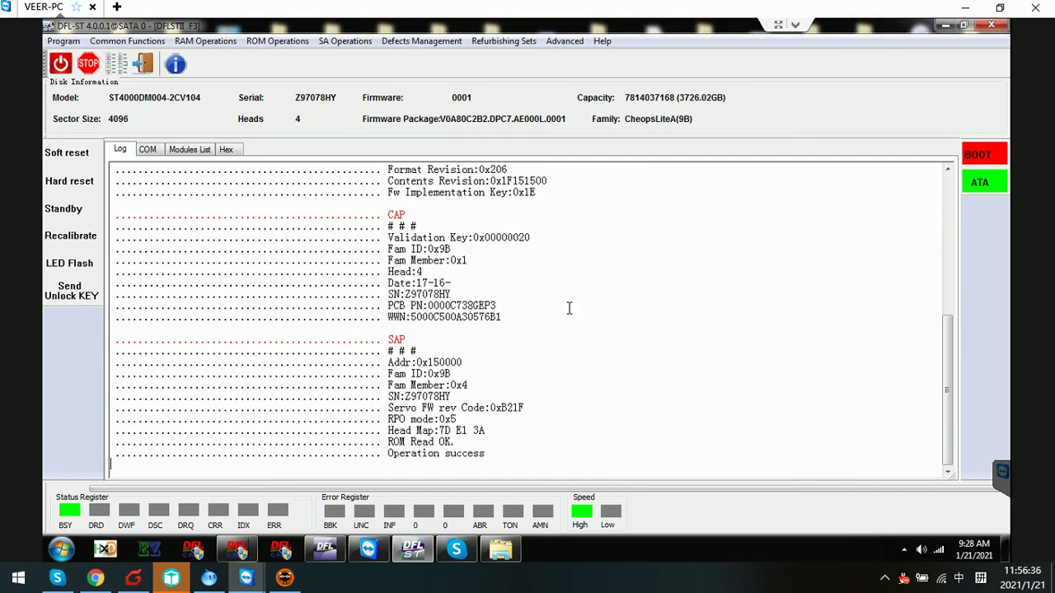
pyautogui.moveTo(358, 456); pyautogui.dragTo(486, 454)
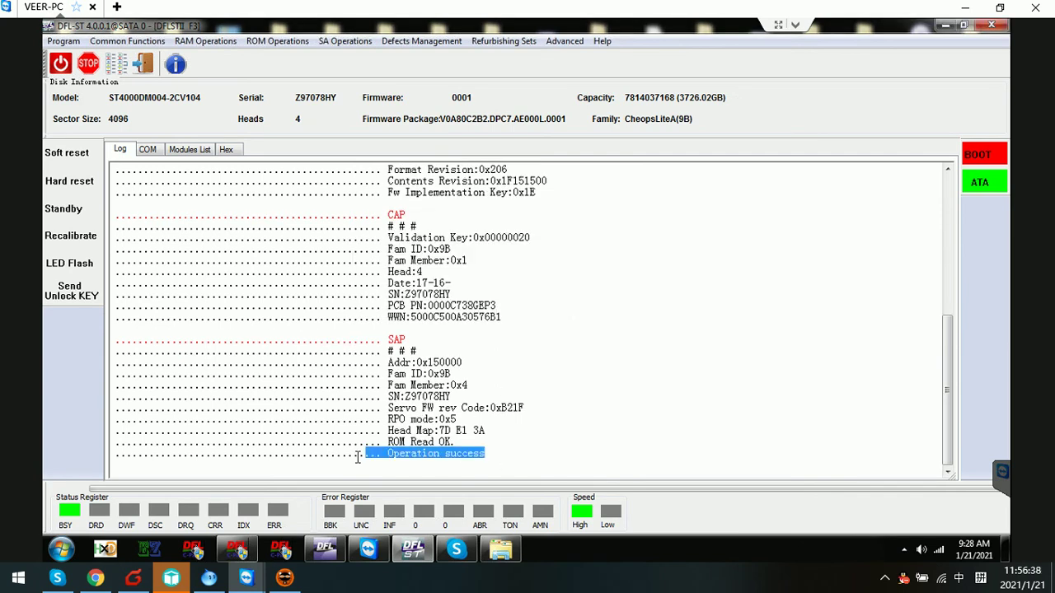
pyautogui.click(504, 453)
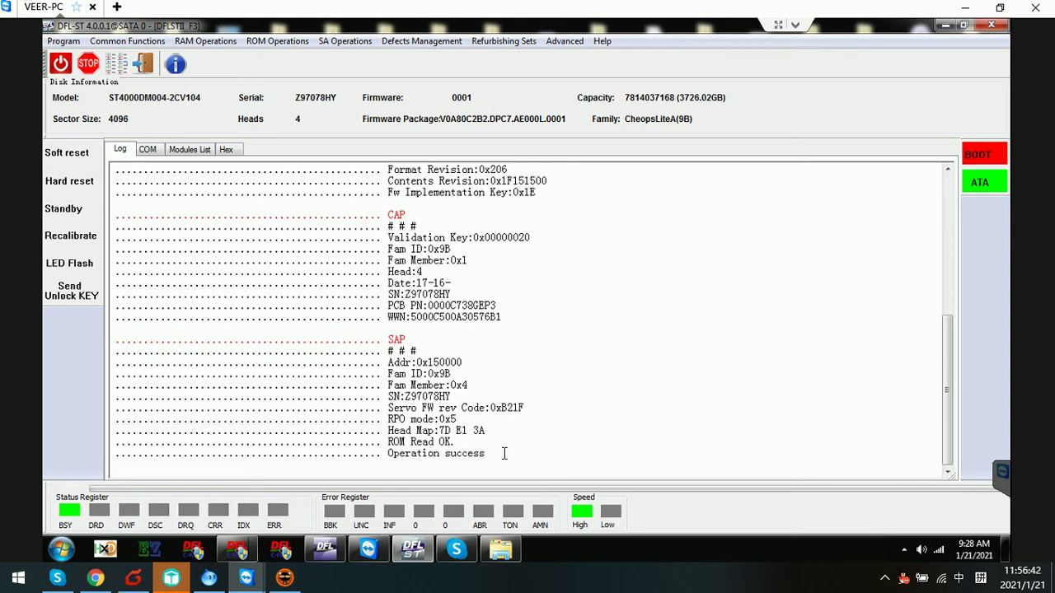
pyautogui.press('Up')
pyautogui.press('Up')
pyautogui.press('Up')
pyautogui.press('Up')
pyautogui.press('Up')
pyautogui.press('Up')
pyautogui.press('Up')
# Start the Write ROM operation and choose the UnlockZ97078HY file as its source.
pyautogui.click(277, 42)
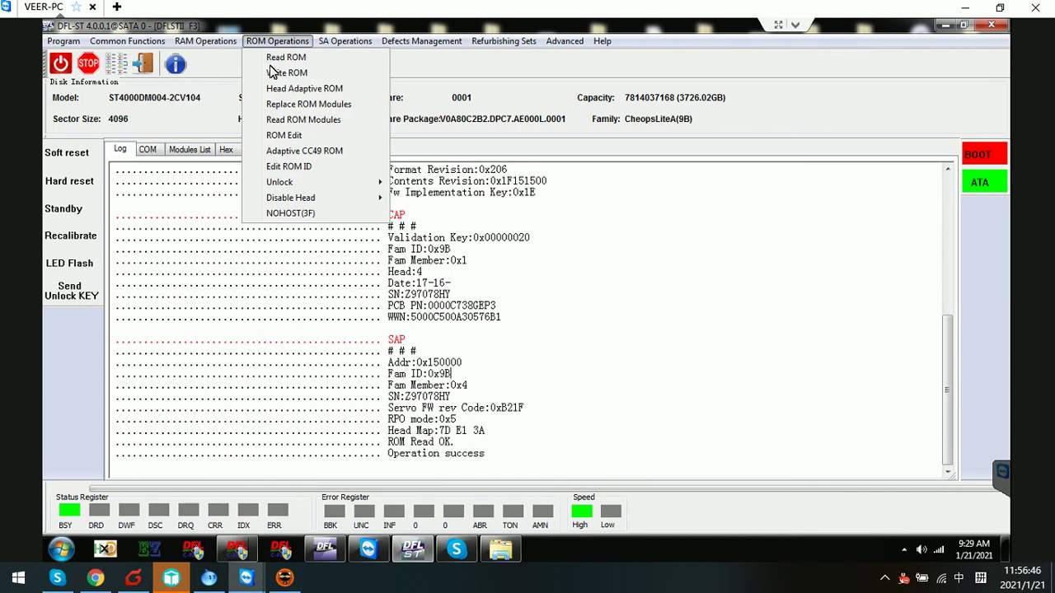
pyautogui.click(286, 73)
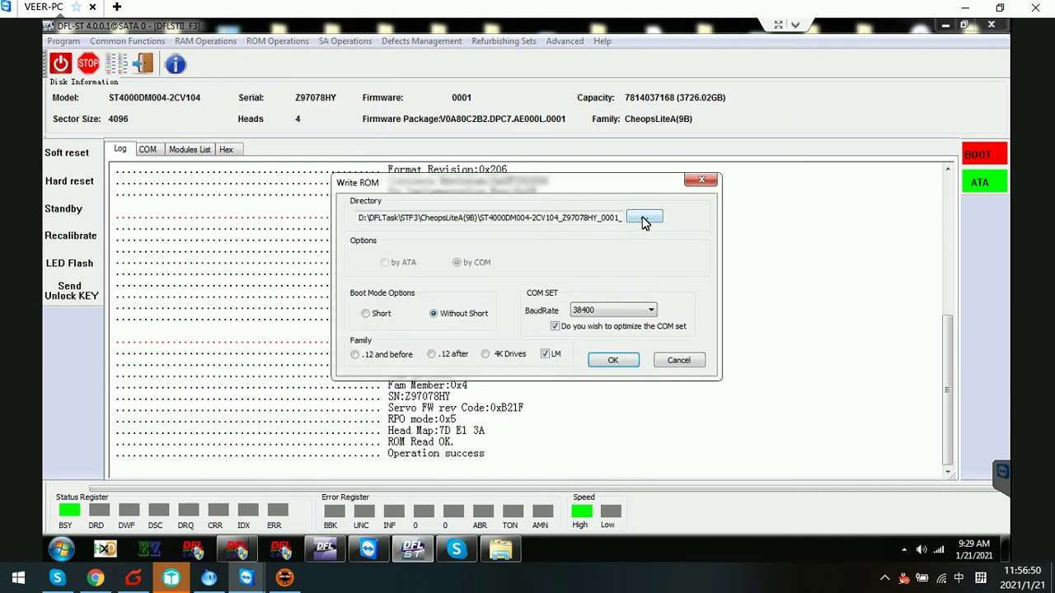
pyautogui.click(643, 219)
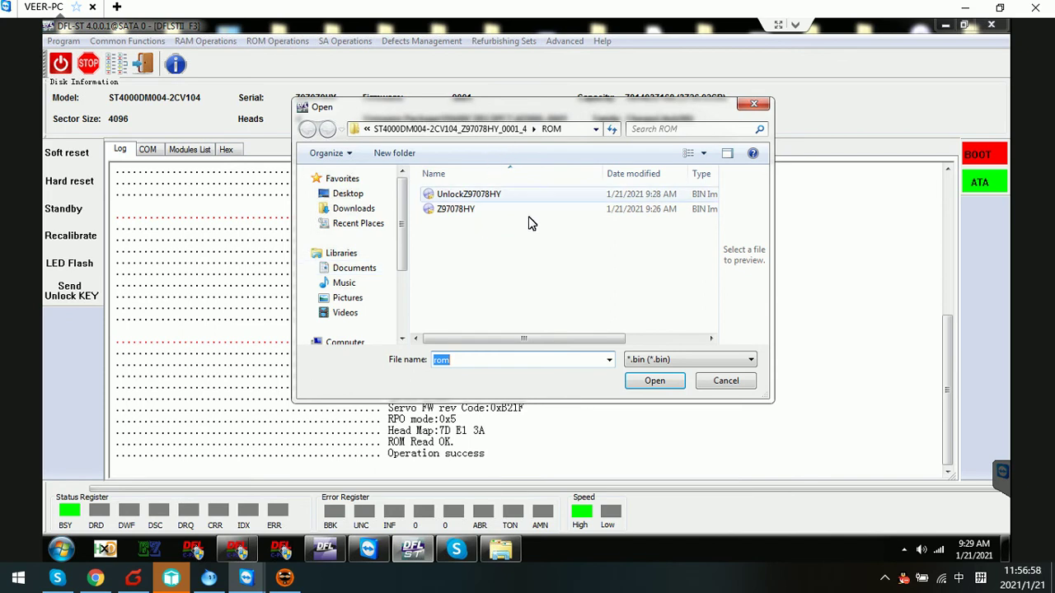
pyautogui.doubleClick(472, 197)
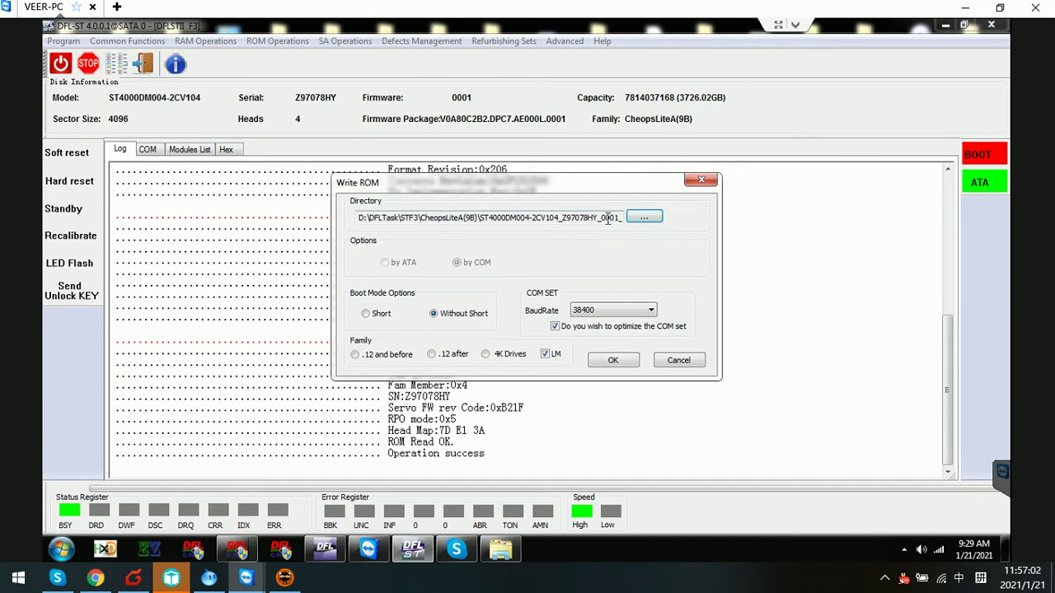
# Set the family to 4K Drives and the baud rate to 460800, and write the ROM to the drive.
pyautogui.click(487, 355)
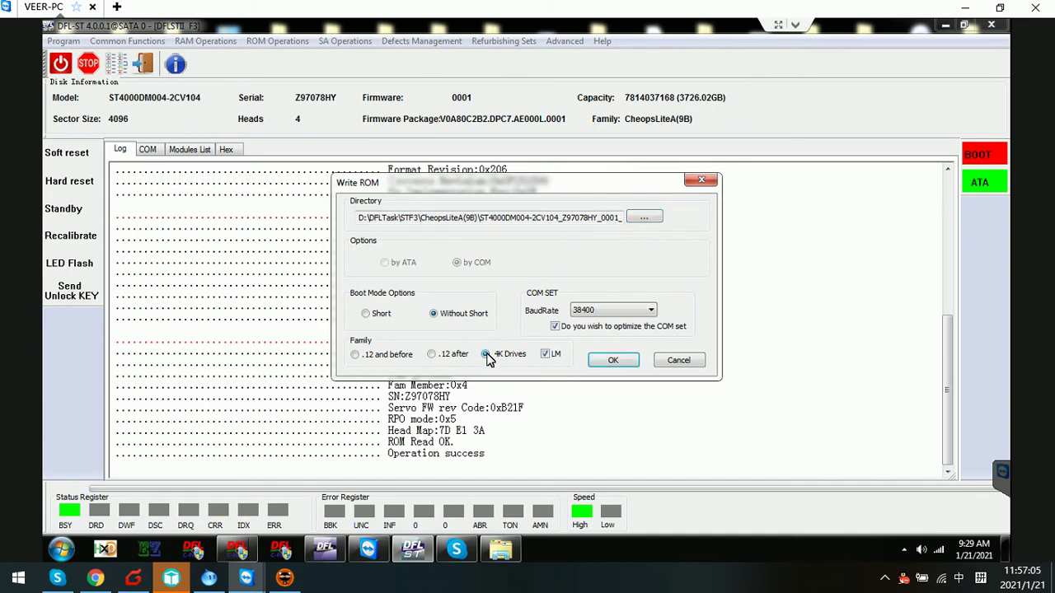
pyautogui.click(620, 312)
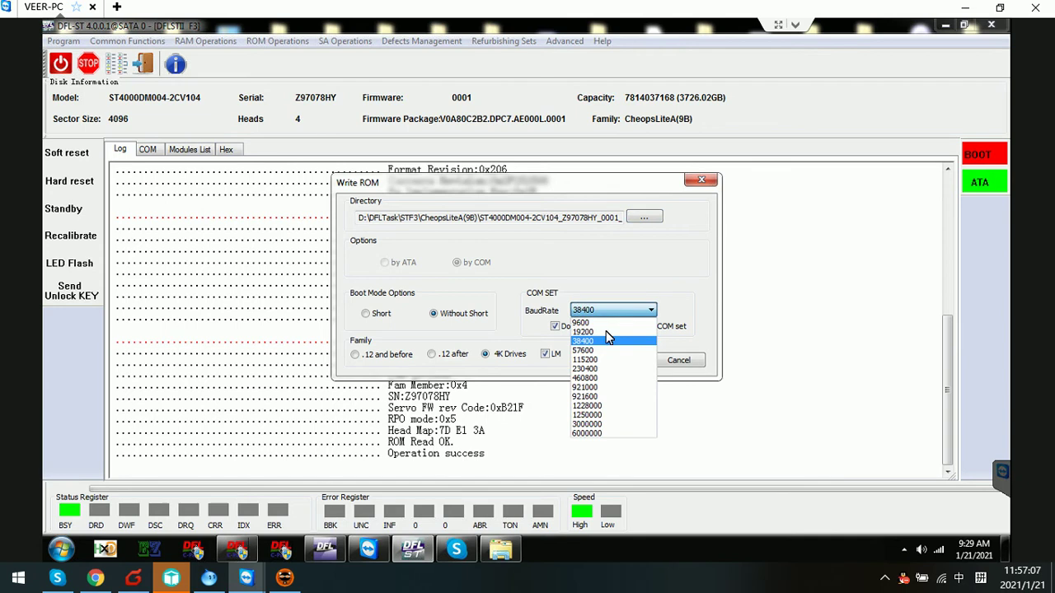
pyautogui.click(594, 379)
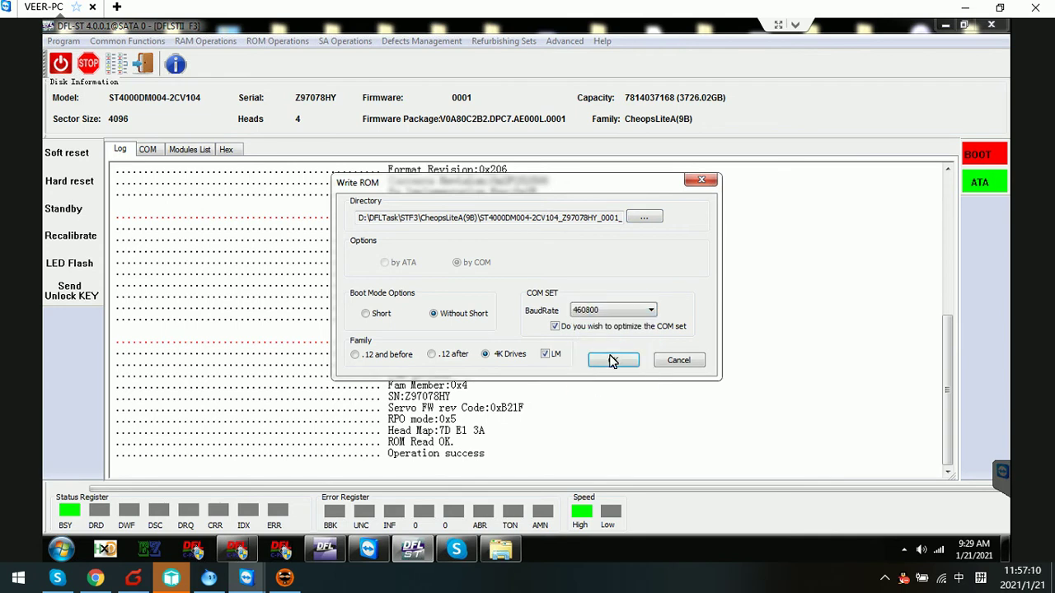
pyautogui.click(612, 361)
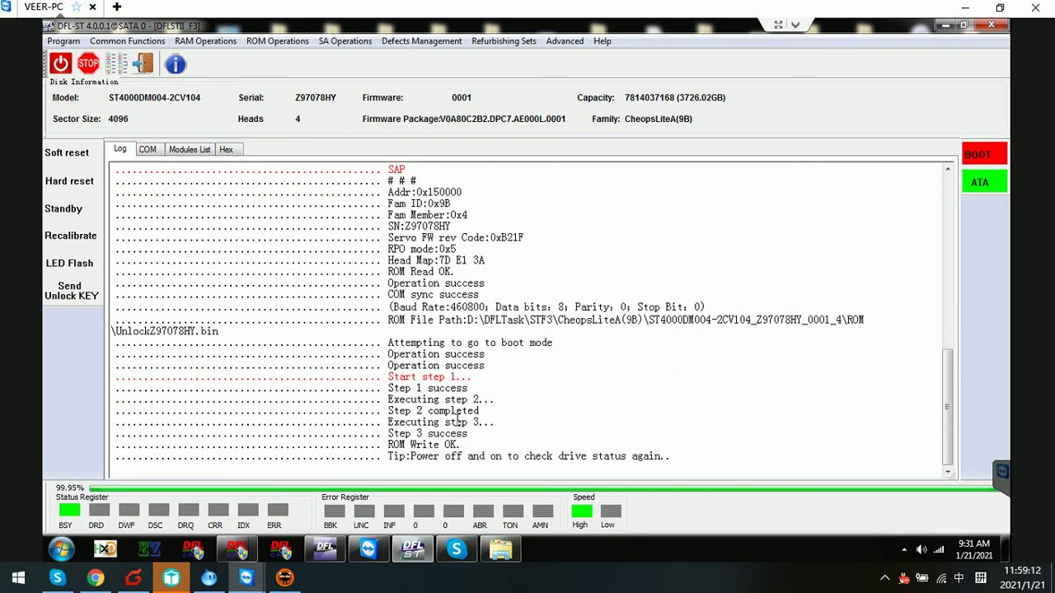
# Power-cycle the drive with the COM terminal open and send the unlock key at the Tech Unlock Handshake prompt.
pyautogui.click(149, 149)
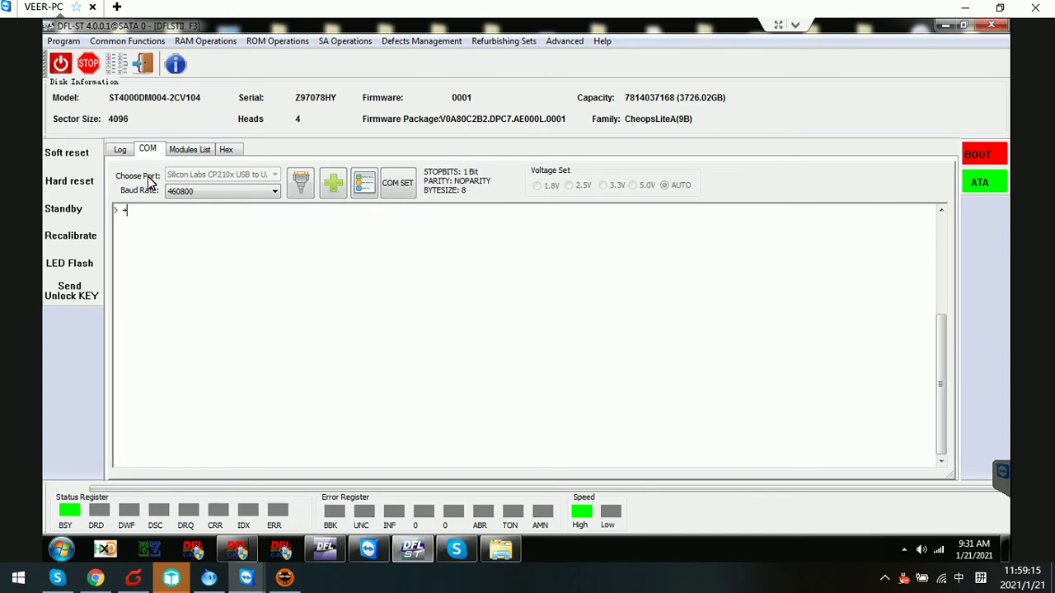
pyautogui.click(60, 68)
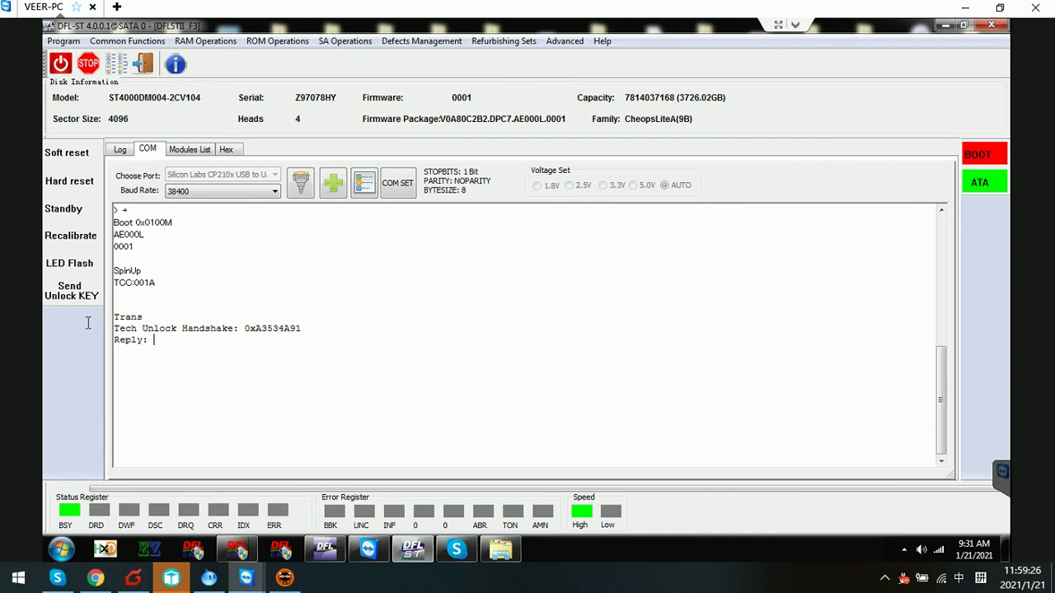
pyautogui.click(180, 351)
pyautogui.click(80, 299)
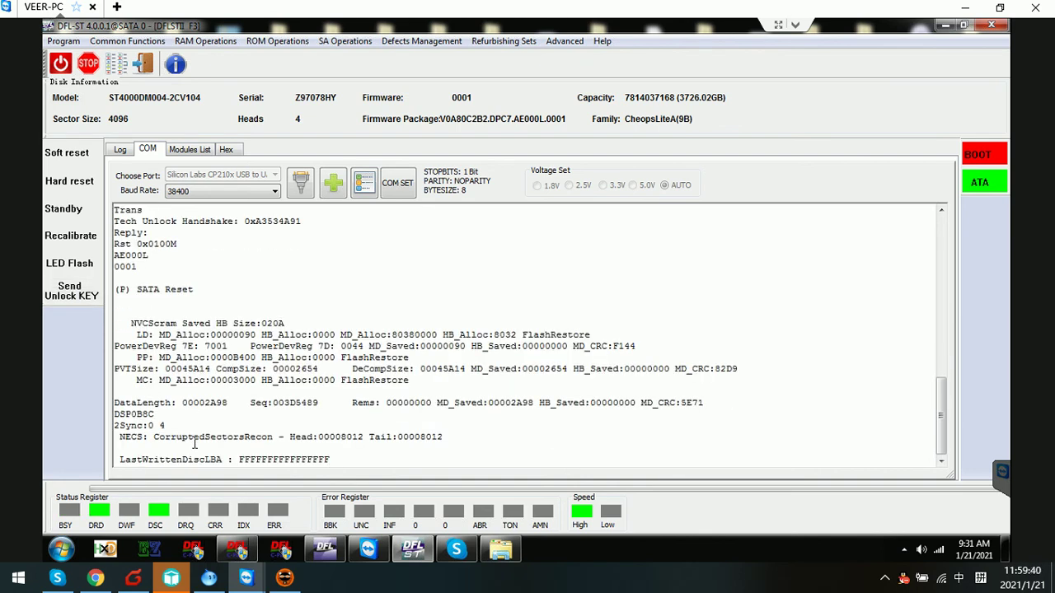
# Enter ASCII diagnostic mode in the COM terminal and request the drive's firmware information.
pyautogui.hotkey('ctrl', 'z')
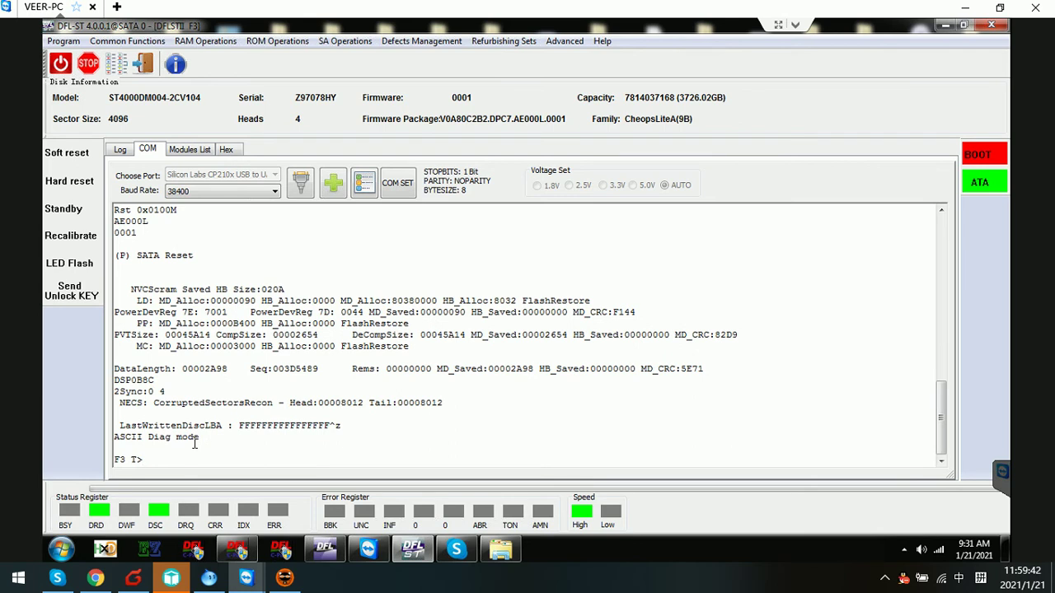
pyautogui.hotkey('ctrl', 'l')
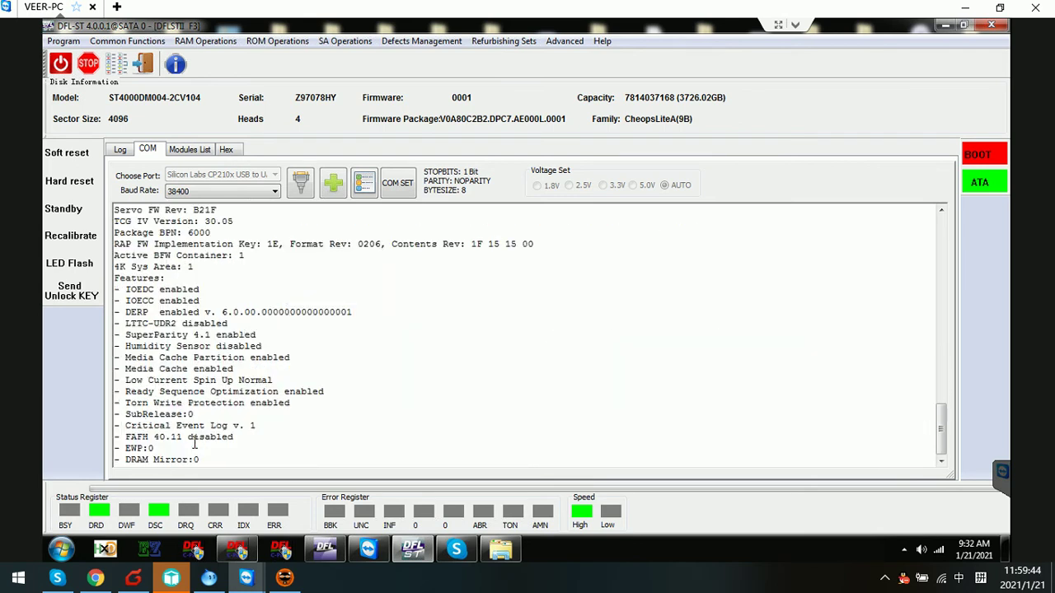
pyautogui.scroll(5, 269, 384)
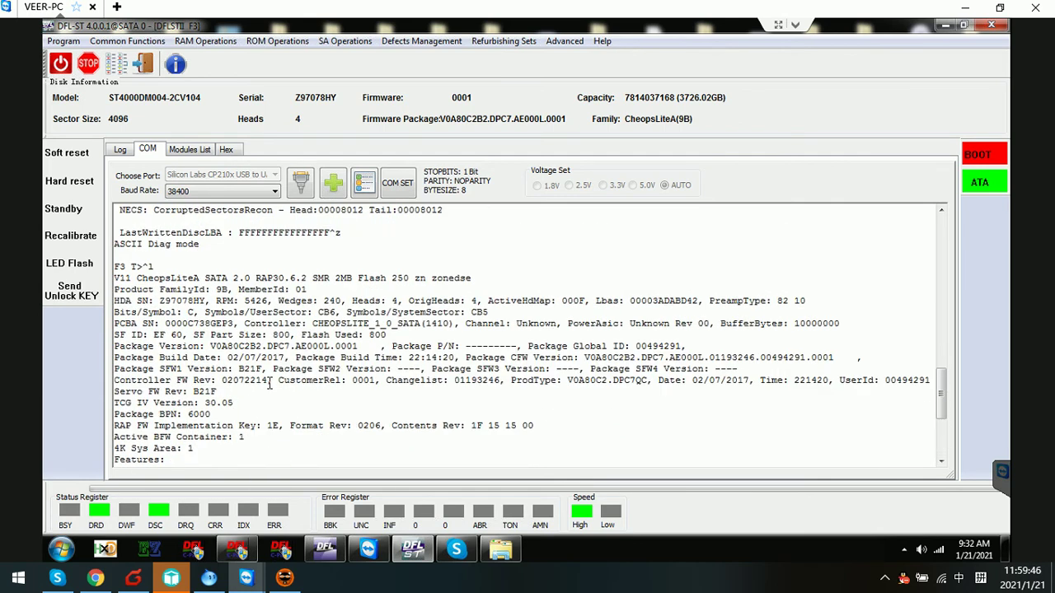
# Review the earlier COM terminal output, examining the diagnostic port response from before the unlock.
pyautogui.scroll(4, 269, 384)
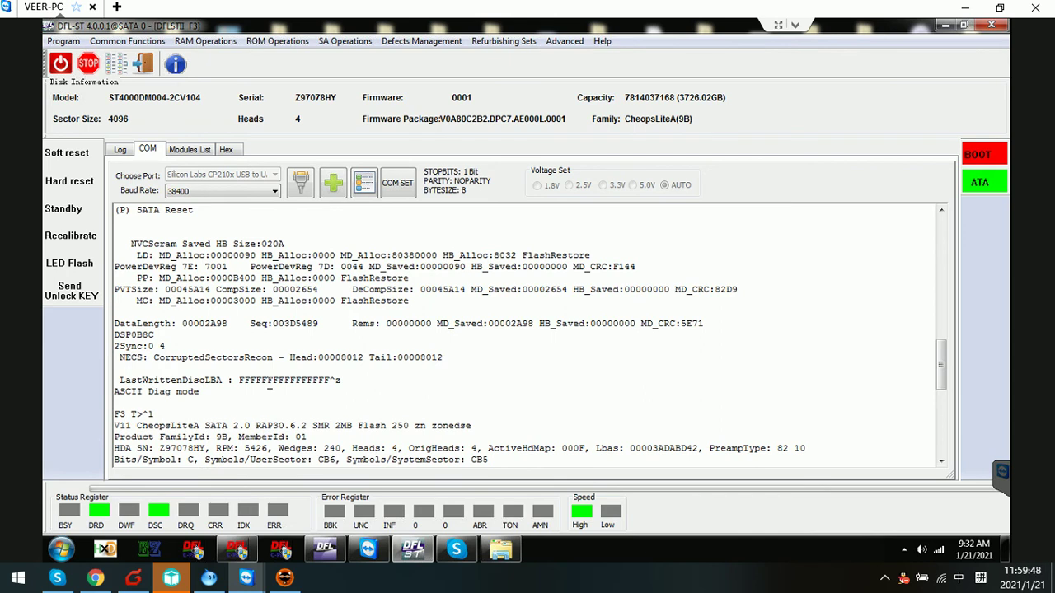
pyautogui.scroll(4, 270, 384)
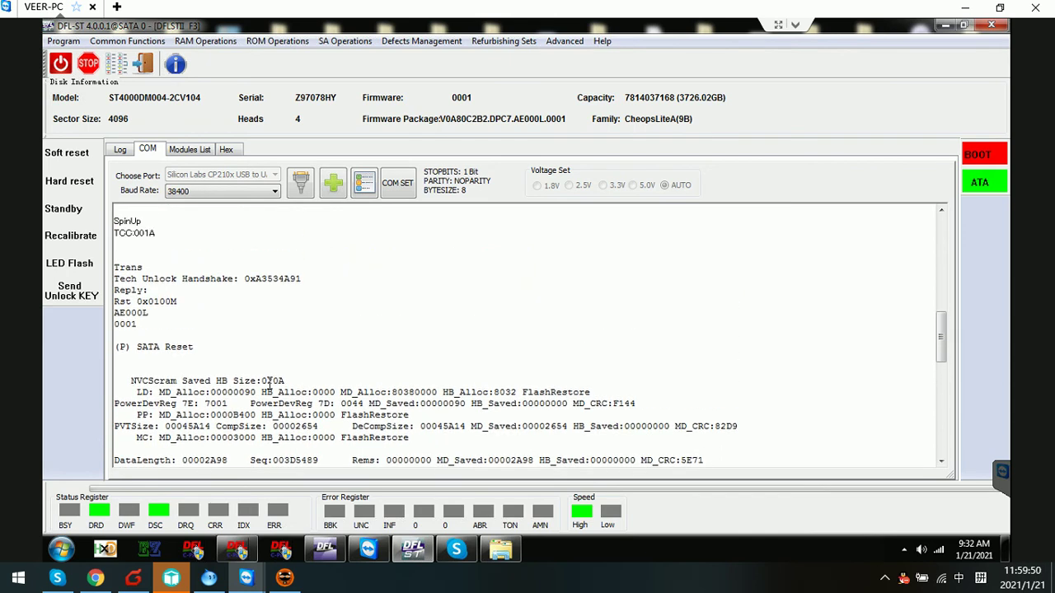
pyautogui.scroll(5, 269, 383)
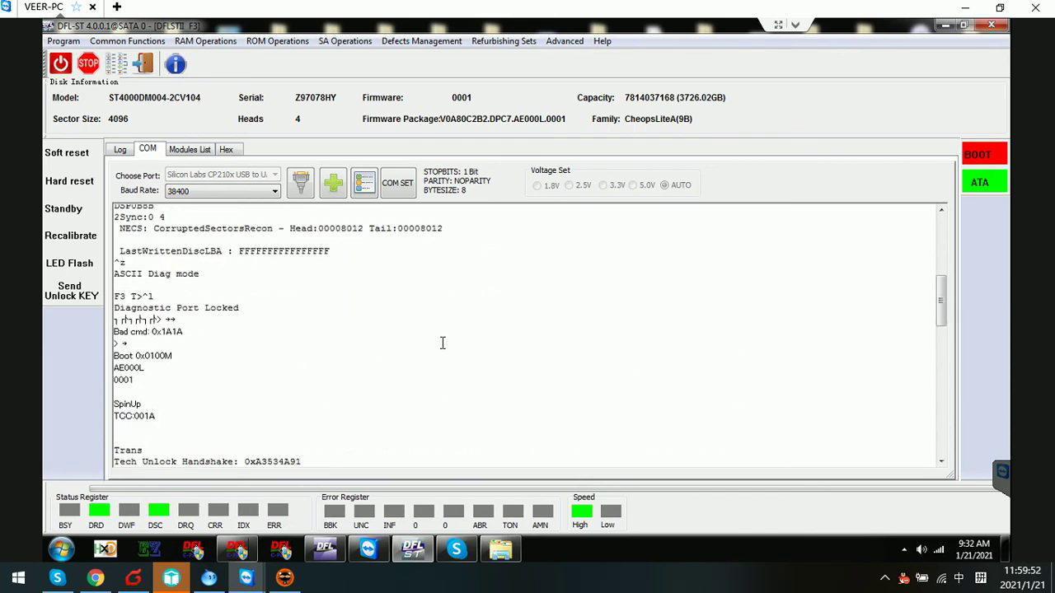
pyautogui.scroll(5, 443, 343)
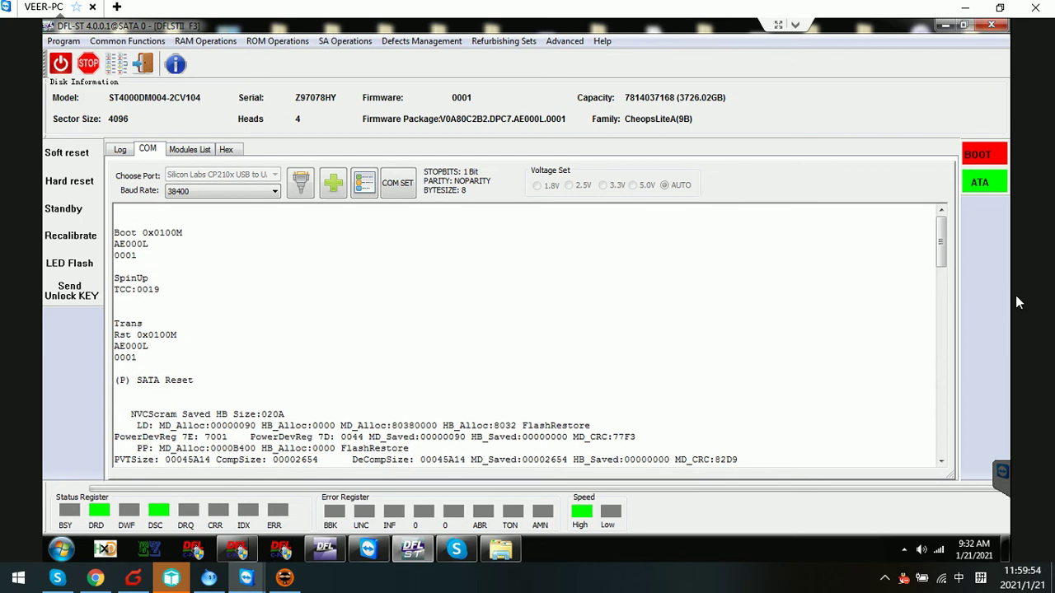
pyautogui.scroll(-10, 301, 387)
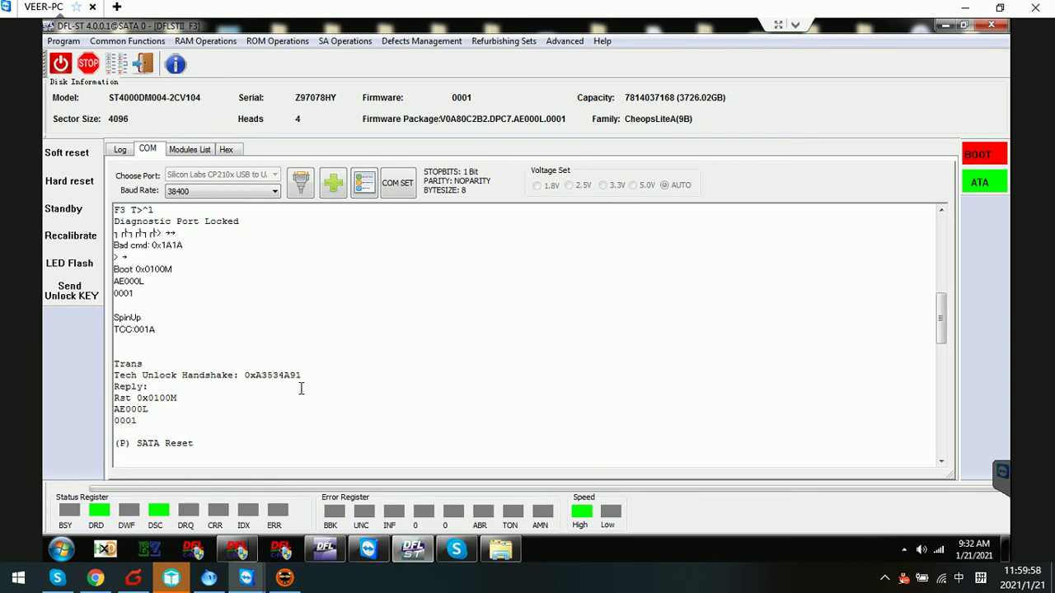
pyautogui.moveTo(257, 223); pyautogui.dragTo(103, 206)
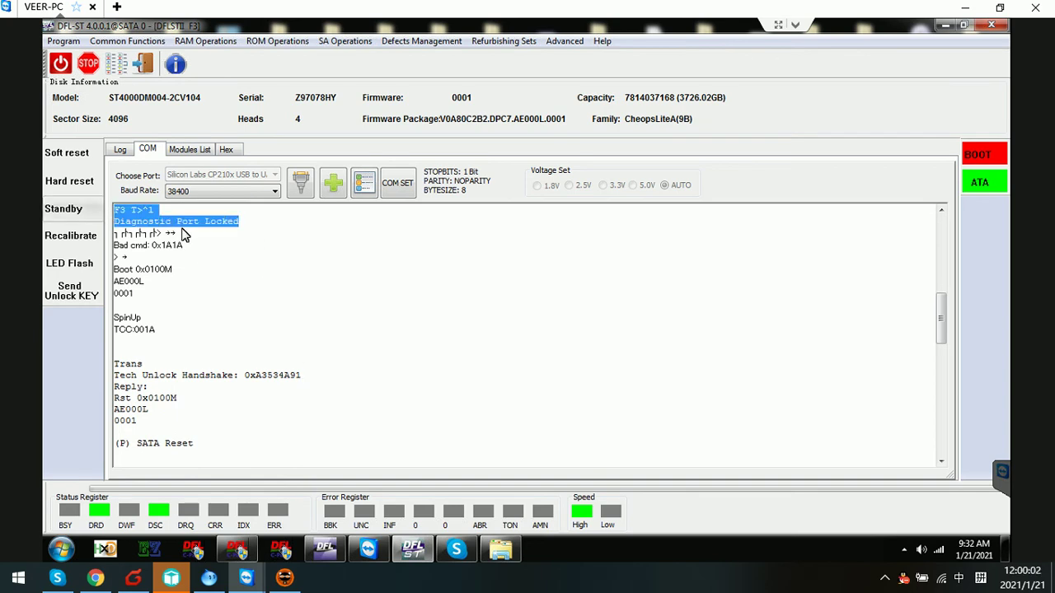
pyautogui.click(255, 218)
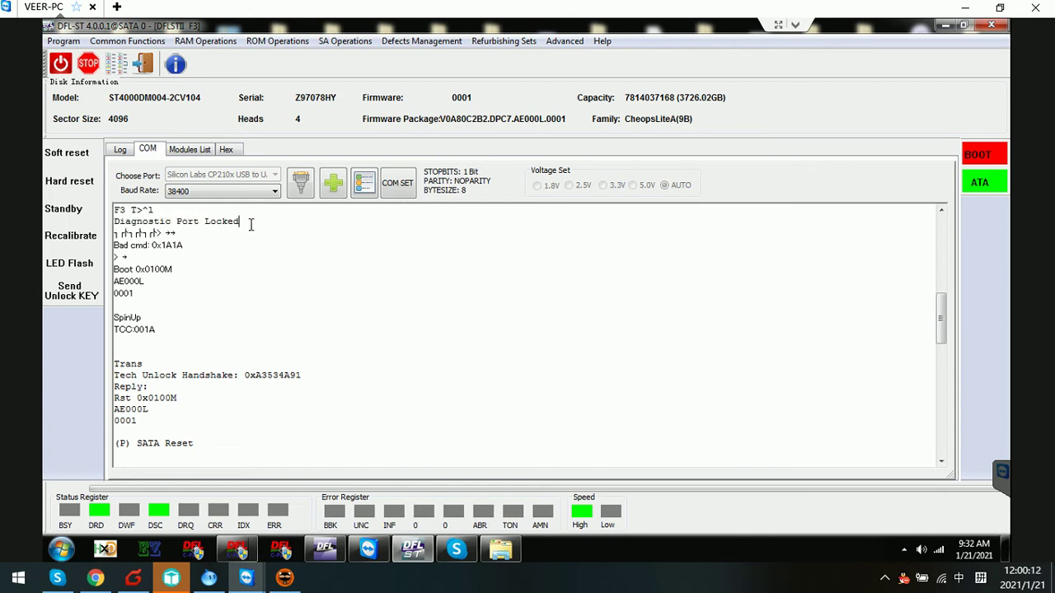
pyautogui.moveTo(239, 221); pyautogui.dragTo(106, 221)
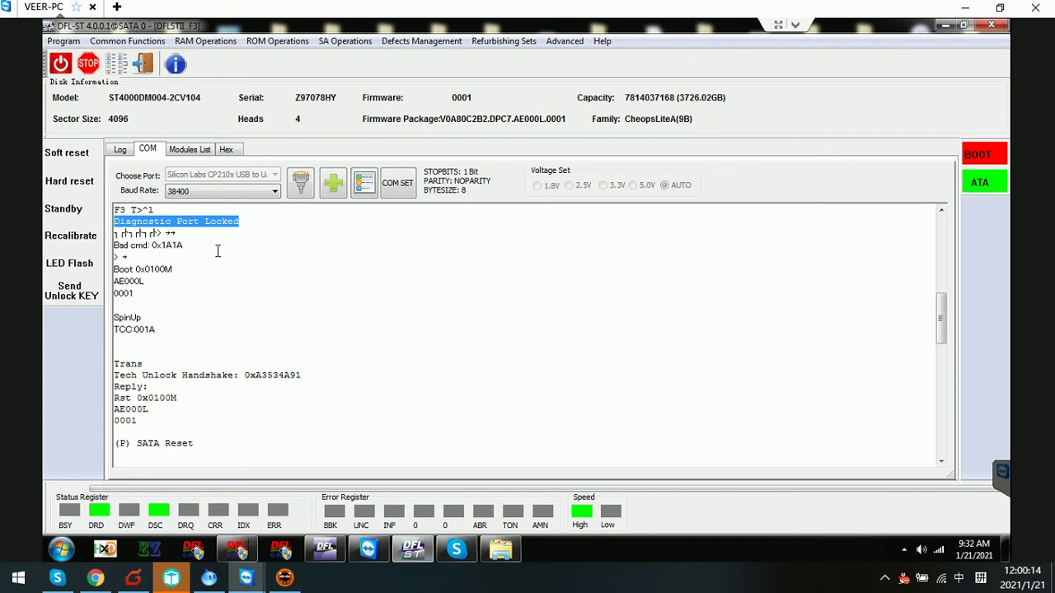
pyautogui.click(207, 341)
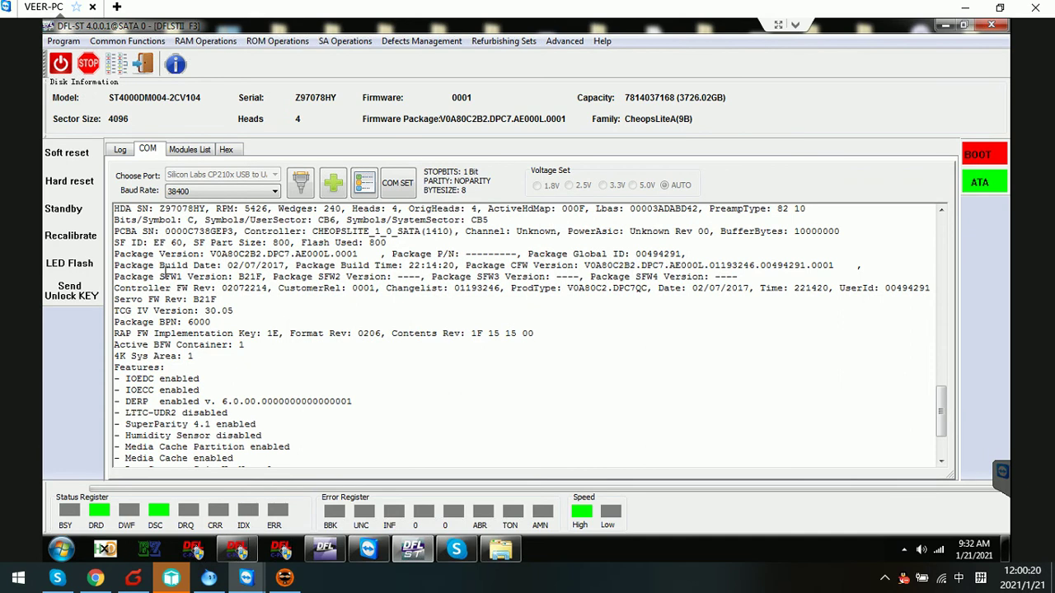
# Examine the drive family line, firmware details and feature list in the latest terminal output.
pyautogui.scroll(3, 162, 272)
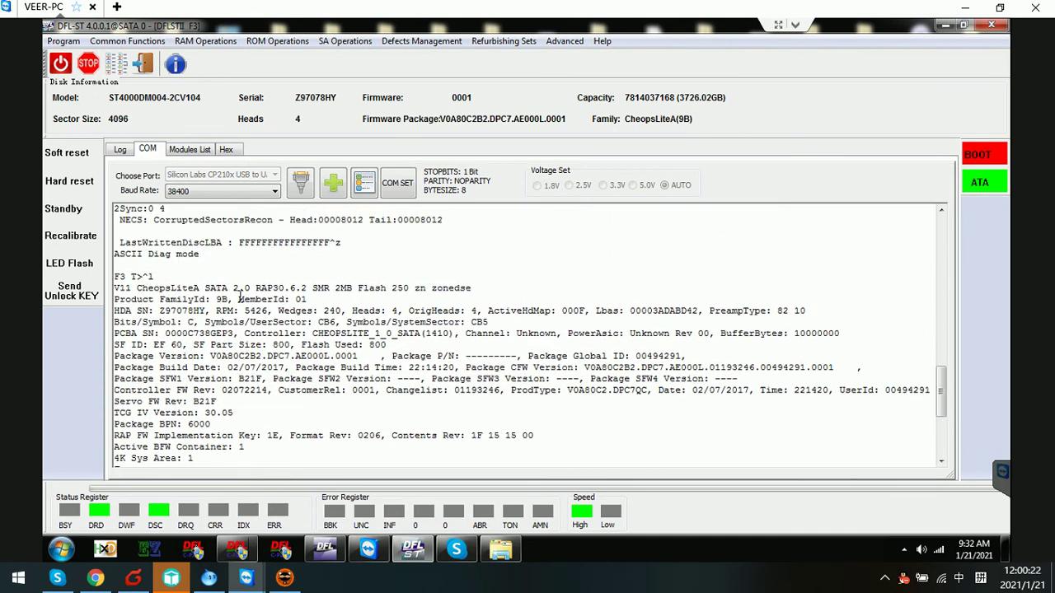
pyautogui.tripleClick(148, 288)
pyautogui.moveTo(148, 288); pyautogui.dragTo(181, 288)
pyautogui.click(198, 290)
pyautogui.moveTo(154, 289); pyautogui.dragTo(195, 289)
pyautogui.click(236, 345)
pyautogui.scroll(-6, 320, 436)
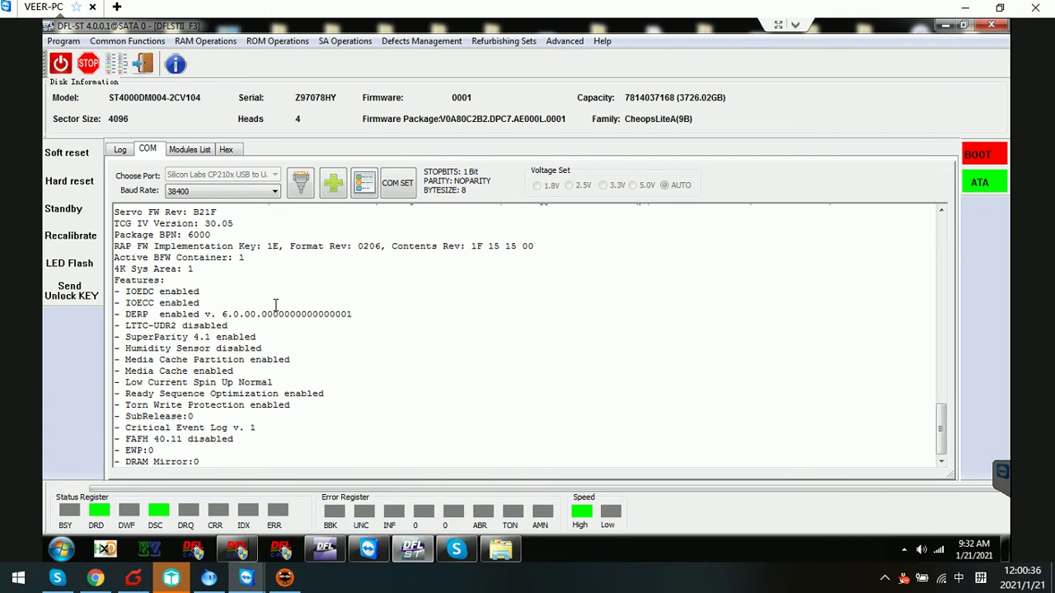
# Start Read SYS Files with drive series .12 and ATA mode to load the list of SYS files.
pyautogui.click(419, 41)
pyautogui.click(345, 41)
pyautogui.click(345, 42)
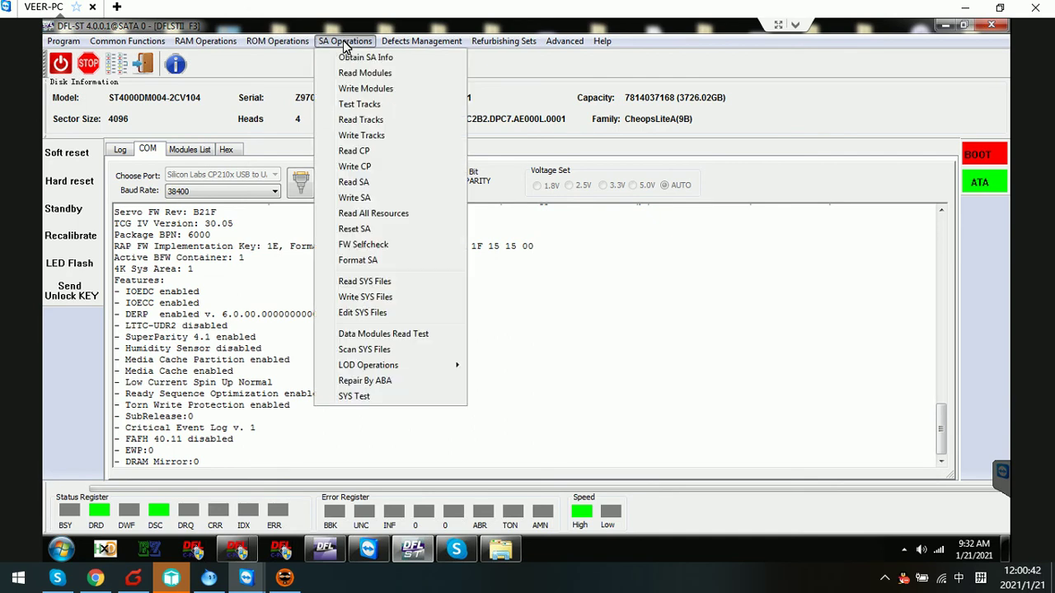
pyautogui.click(376, 282)
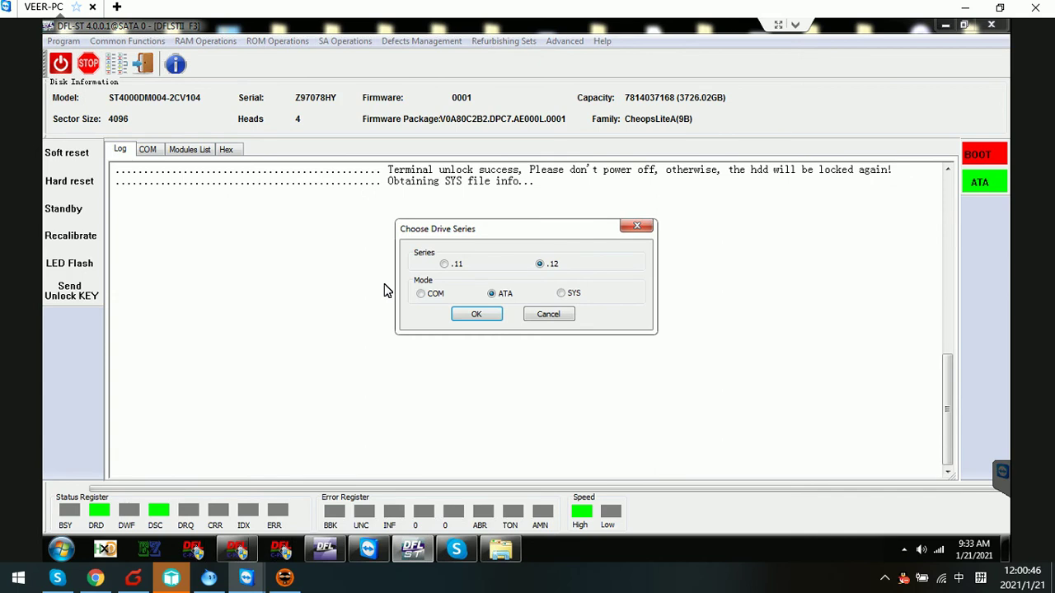
pyautogui.click(477, 314)
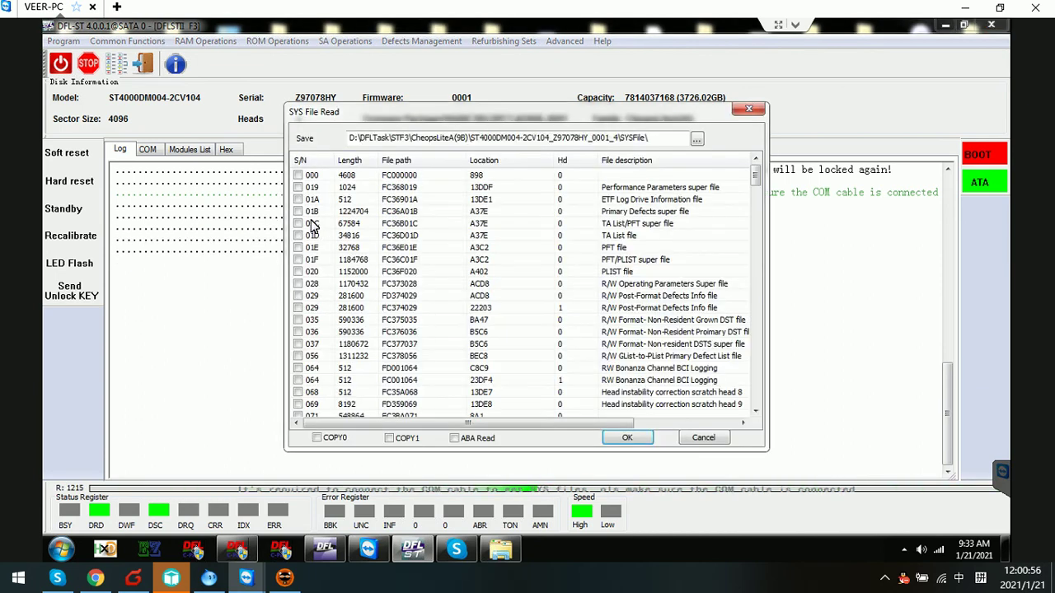
# Select SYS files 01B, 028, 035 and 093 in the list and read them from the drive.
pyautogui.click(298, 212)
pyautogui.click(299, 283)
pyautogui.scroll(-3, 338, 408)
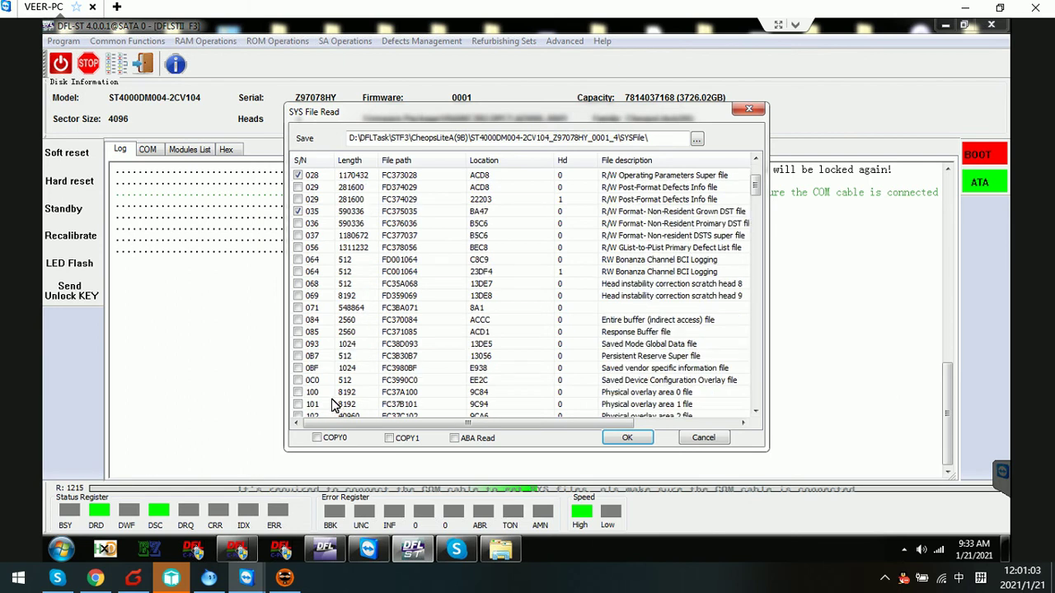
pyautogui.click(299, 343)
pyautogui.click(628, 438)
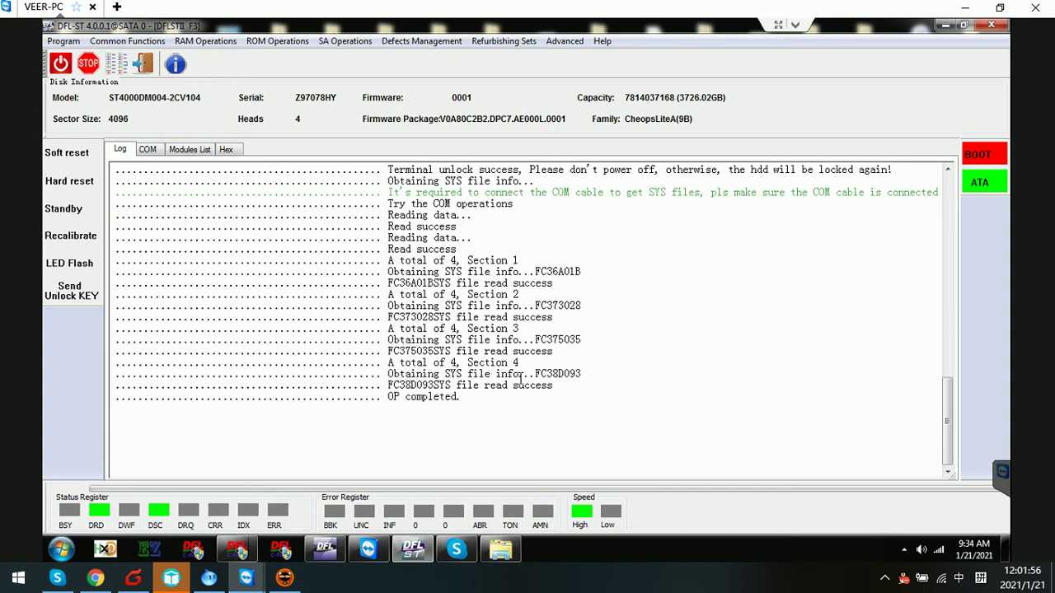
# Enter ASCII diagnostic mode in the COM terminal and list the non-resident G-list with the V40 command.
pyautogui.click(149, 149)
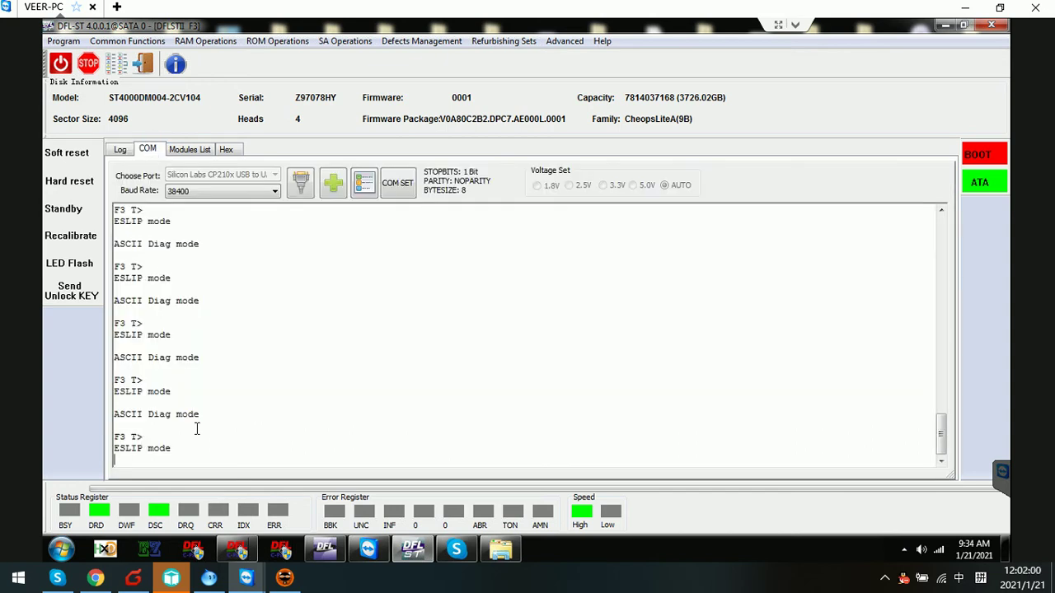
pyautogui.hotkey('ctrl', 'z')
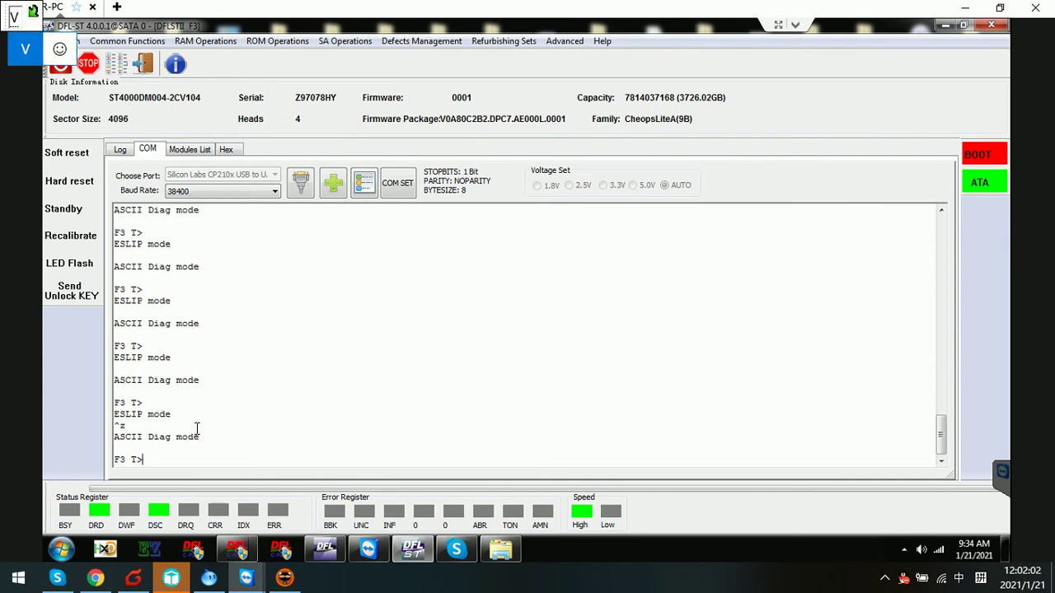
pyautogui.write('V')
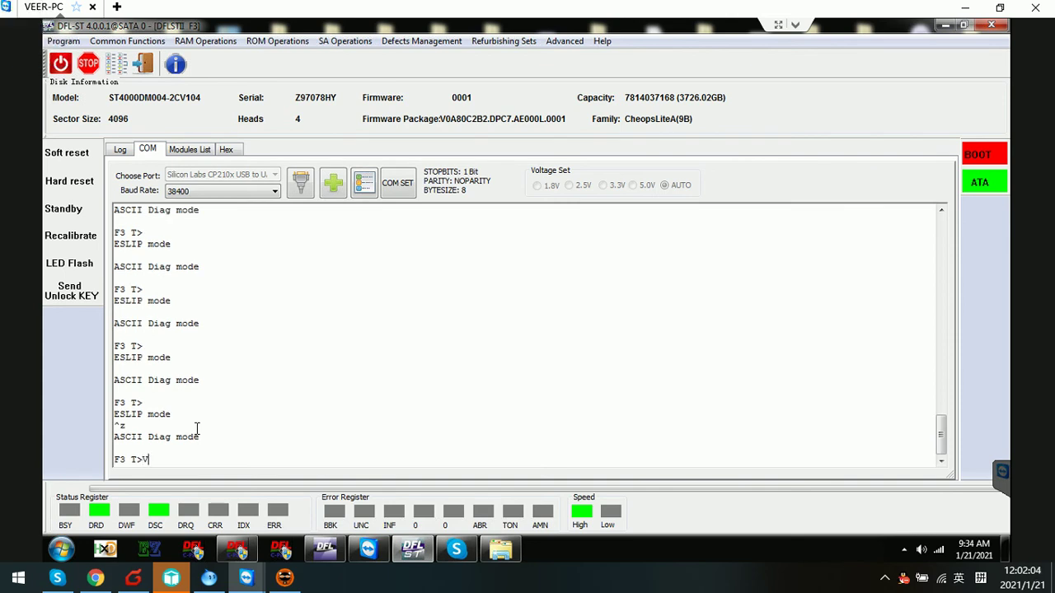
pyautogui.write('V40')
pyautogui.press('BackSpace')
pyautogui.press('BackSpace')
pyautogui.press('BackSpace')
pyautogui.press('BackSpace')
pyautogui.press('BackSpace')
pyautogui.press('BackSpace')
pyautogui.hotkey('ctrl', 'z')
pyautogui.write('V40')
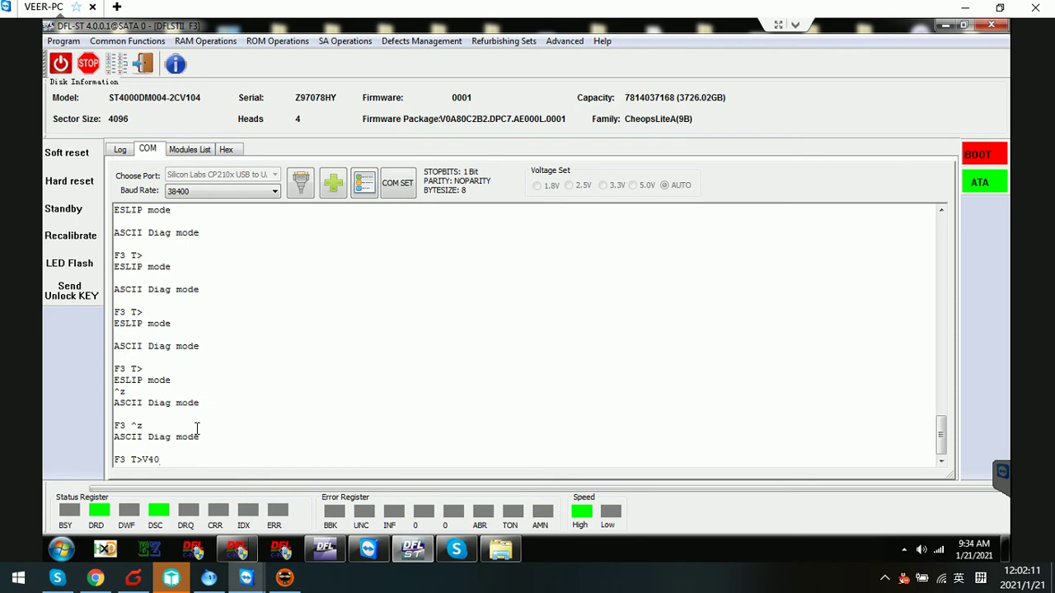
pyautogui.press('Return')
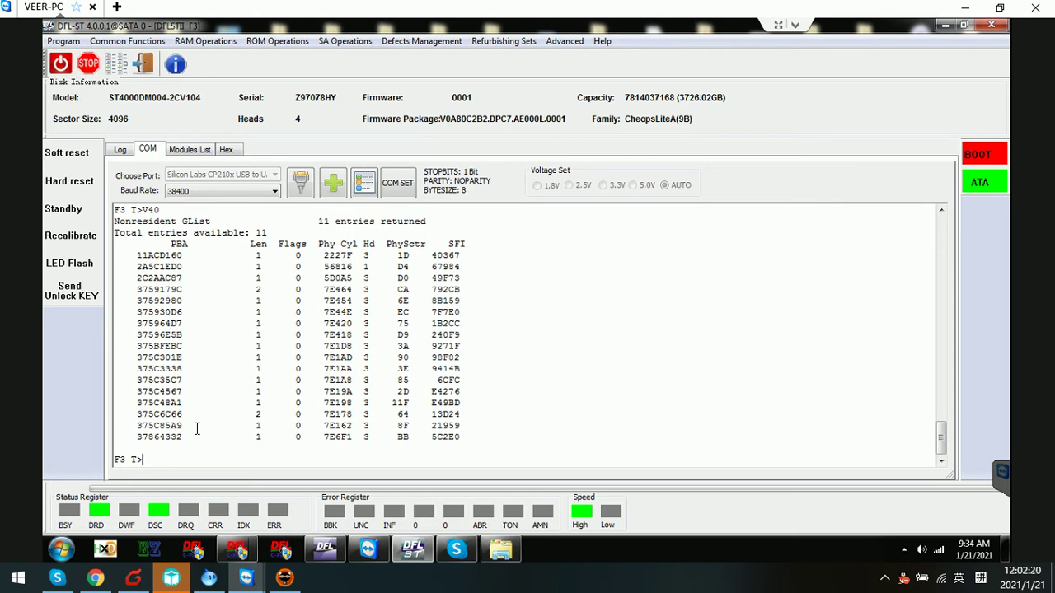
# Clear the reassigned sectors list with i5,1,22 at the F3 T> prompt, listing it with V4 before and after.
pyautogui.write('V4')
pyautogui.press('Return')
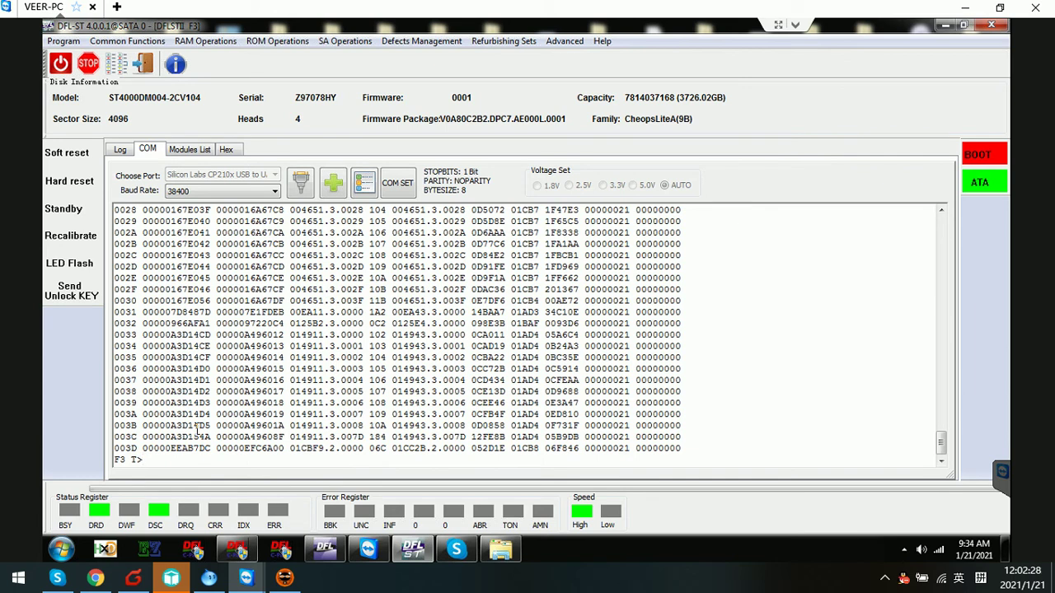
pyautogui.write('i5,1,22')
pyautogui.press('Return')
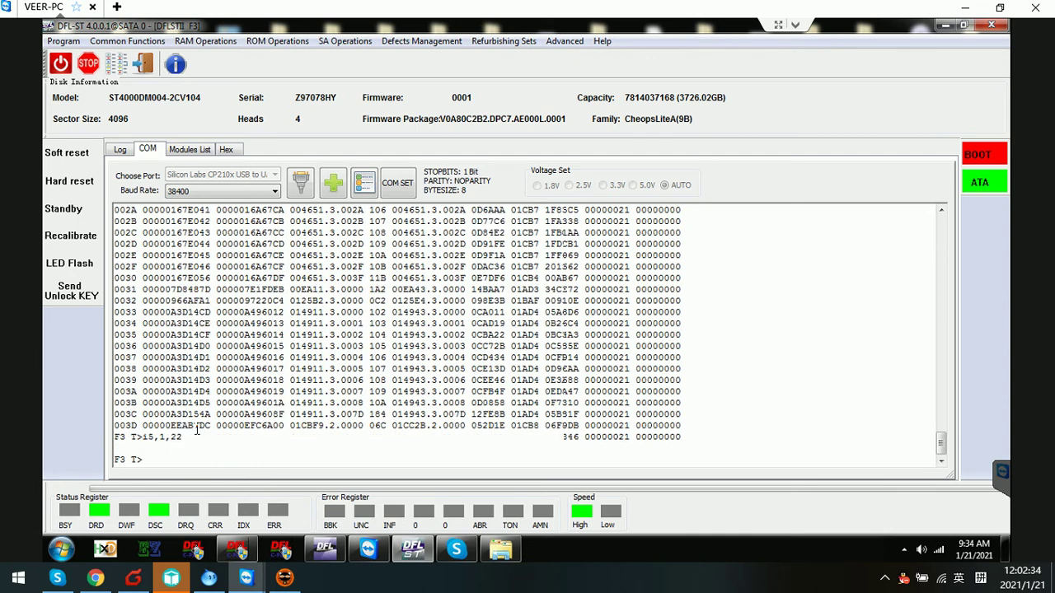
pyautogui.write('V4')
pyautogui.press('Return')
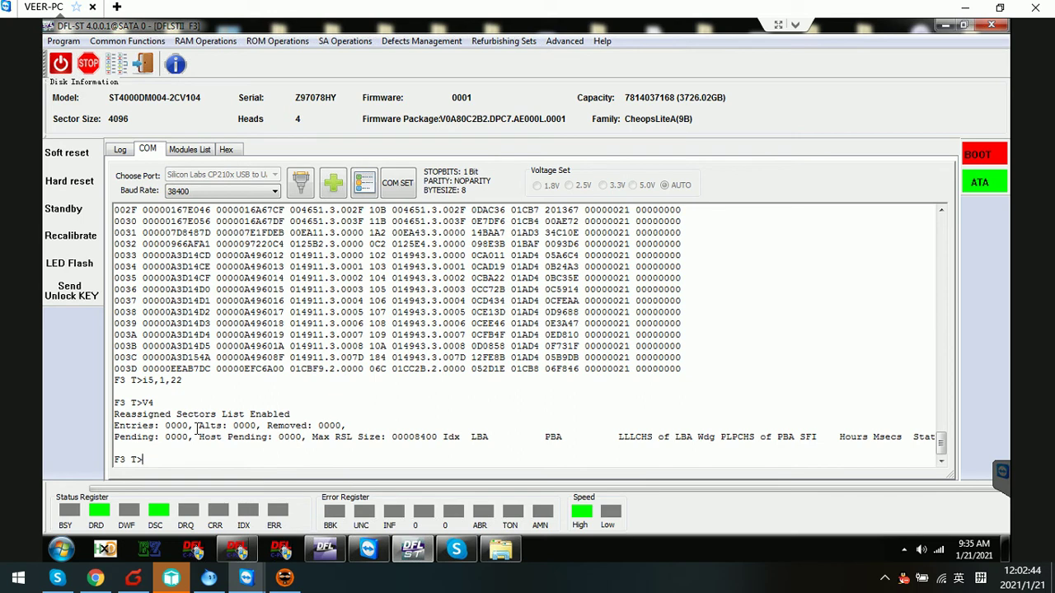
# Format the drive's user partition with the diagnostic command m0,6,3,,,,,22.
pyautogui.write('m0,6,3,,,,,22')
pyautogui.press('Return')
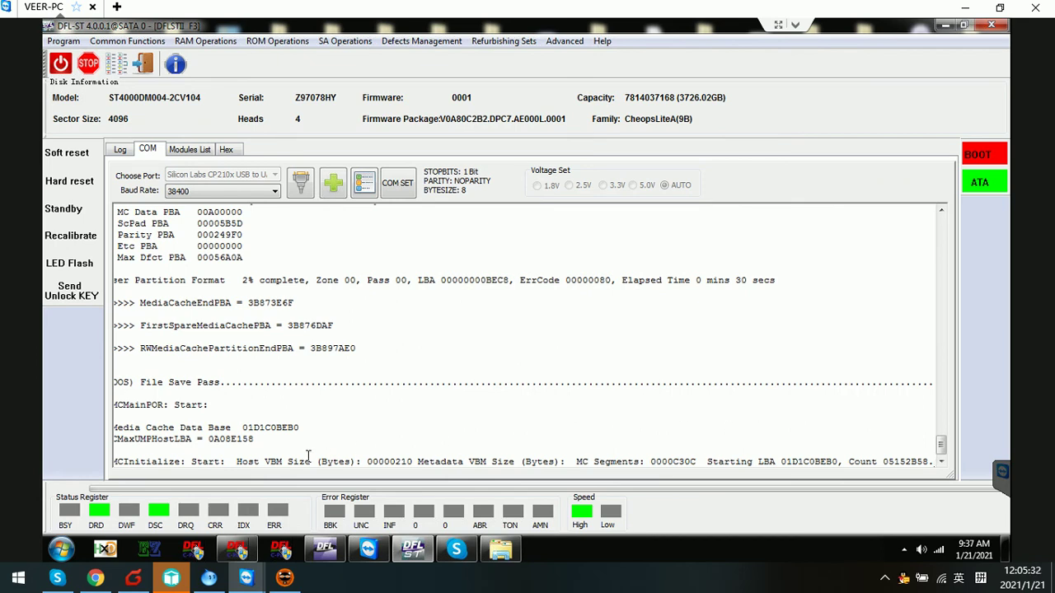
# Examine the terminal output of the user partition format, from the preceding commands through the media cache initialization.
pyautogui.scroll(-7, 308, 455)
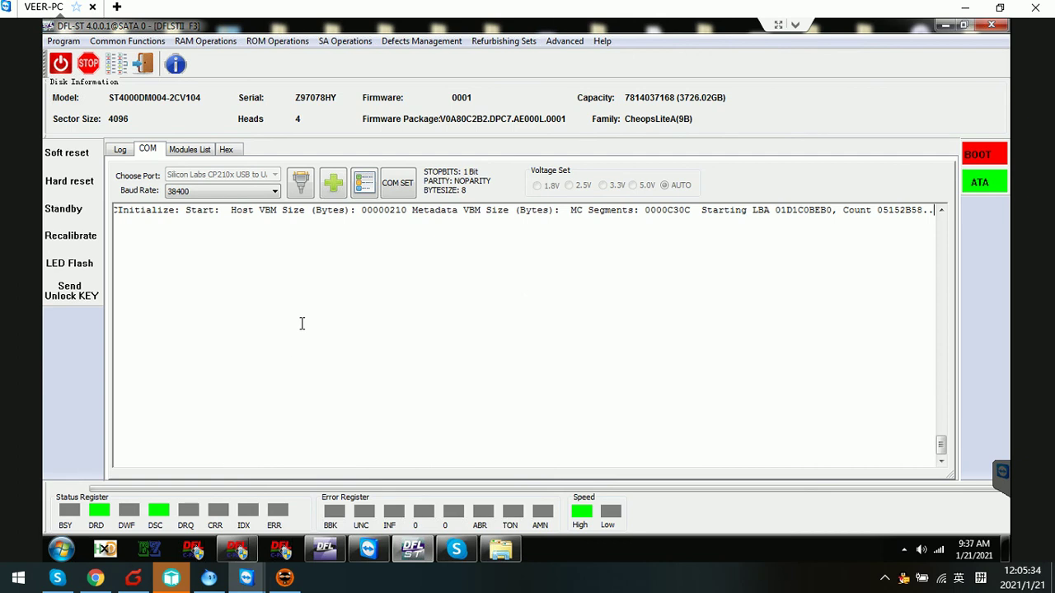
pyautogui.scroll(6, 302, 324)
pyautogui.scroll(-1, 280, 379)
pyautogui.scroll(-1, 270, 394)
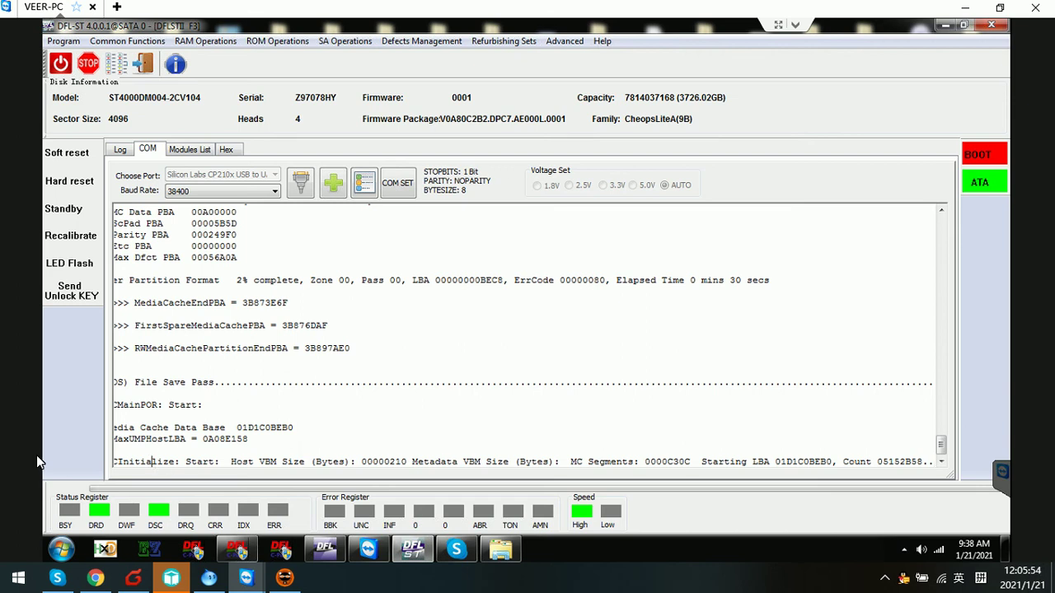
pyautogui.click(290, 449)
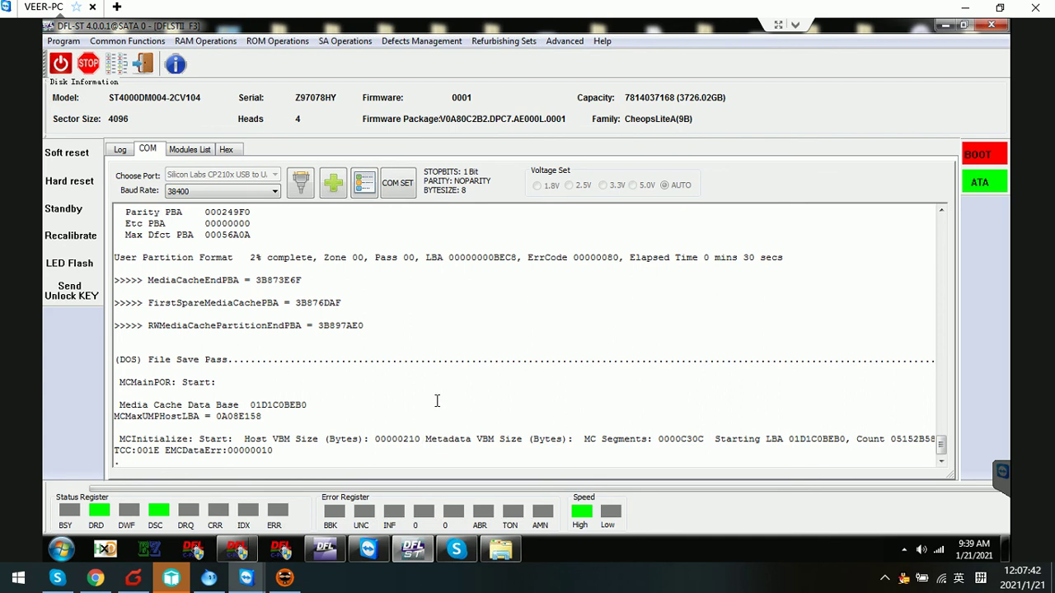
pyautogui.scroll(1, 435, 398)
pyautogui.scroll(3, 434, 398)
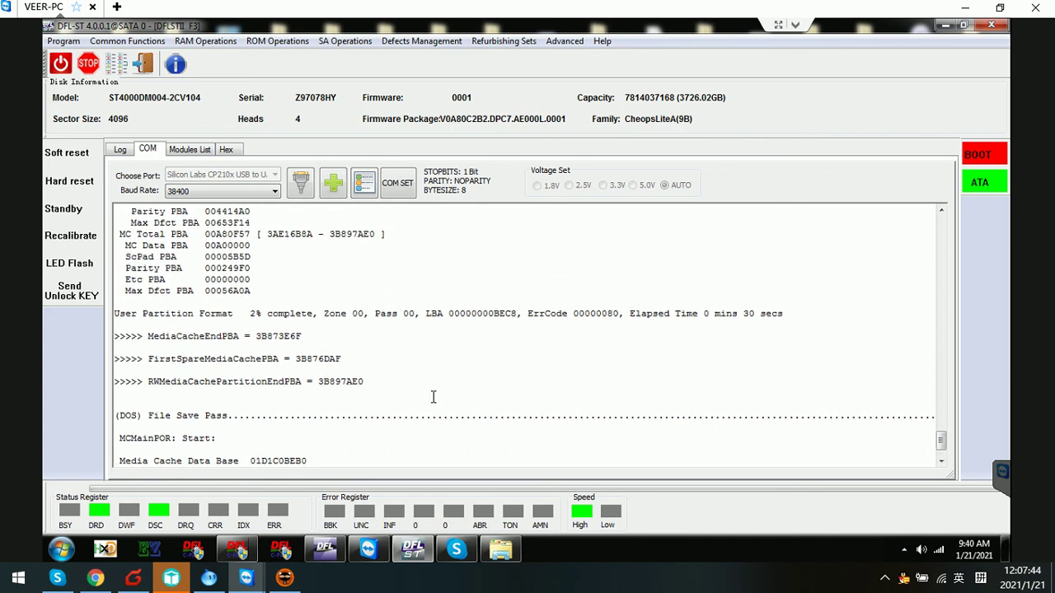
pyautogui.scroll(5, 433, 397)
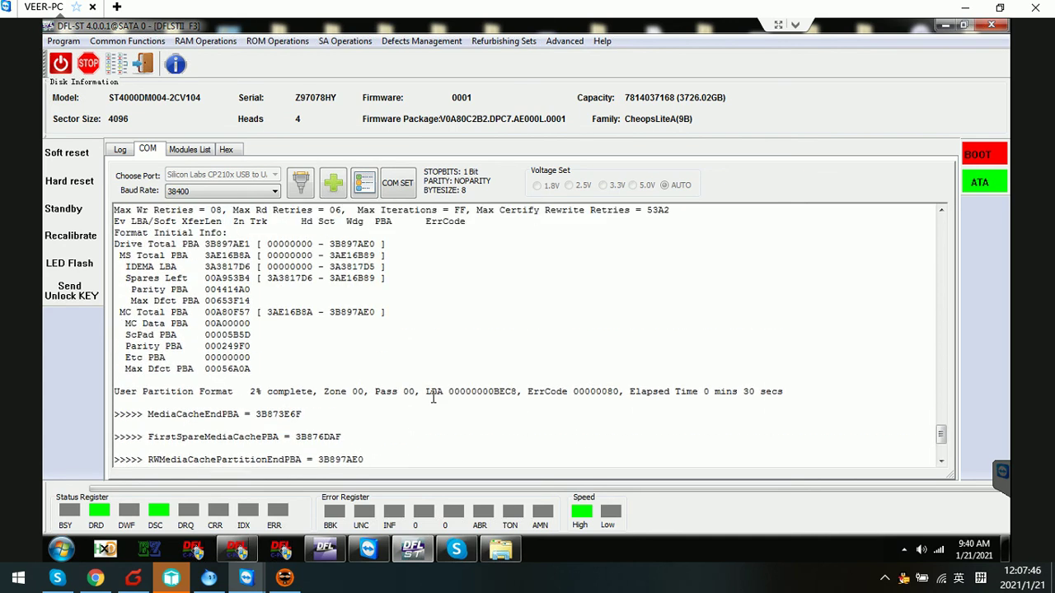
pyautogui.scroll(3, 433, 397)
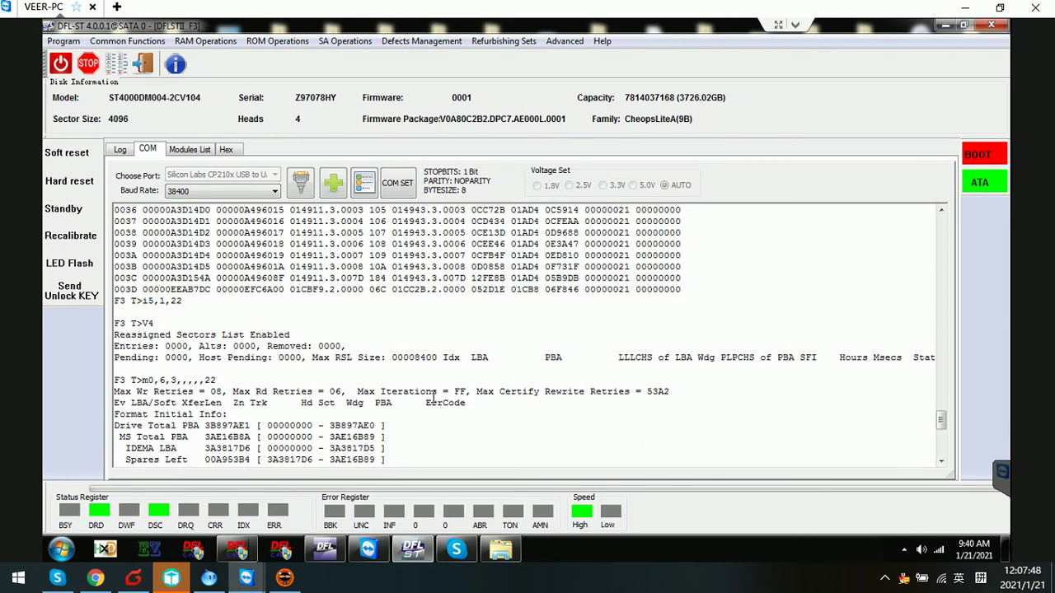
pyautogui.scroll(-10, 432, 397)
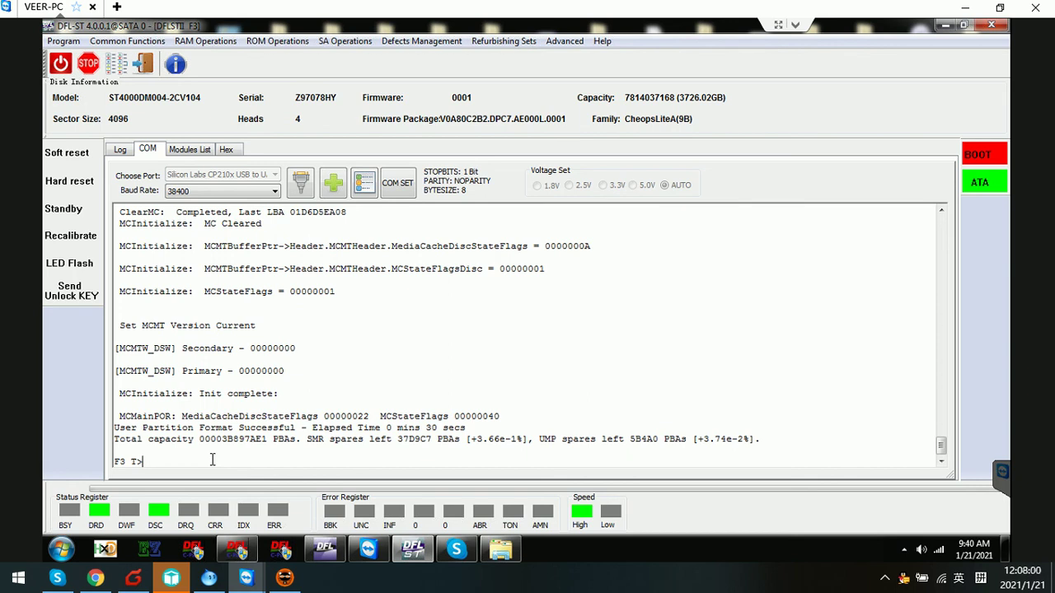
# List the non-resident G-list with V40 again and switch the terminal back to ESLIP mode.
pyautogui.write('V40')
pyautogui.press('Return')
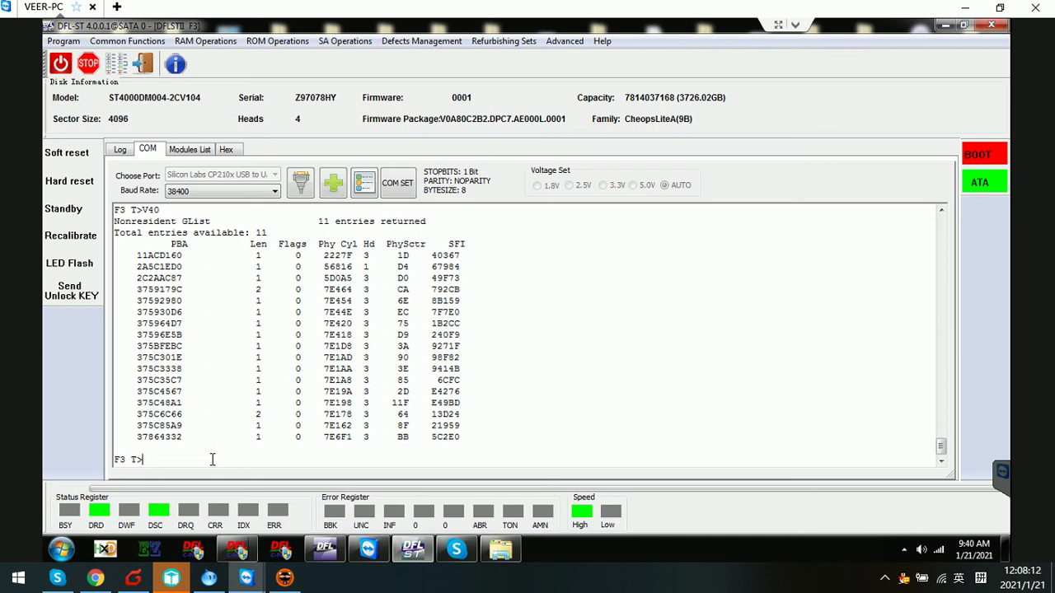
pyautogui.hotkey('ctrl', 't')
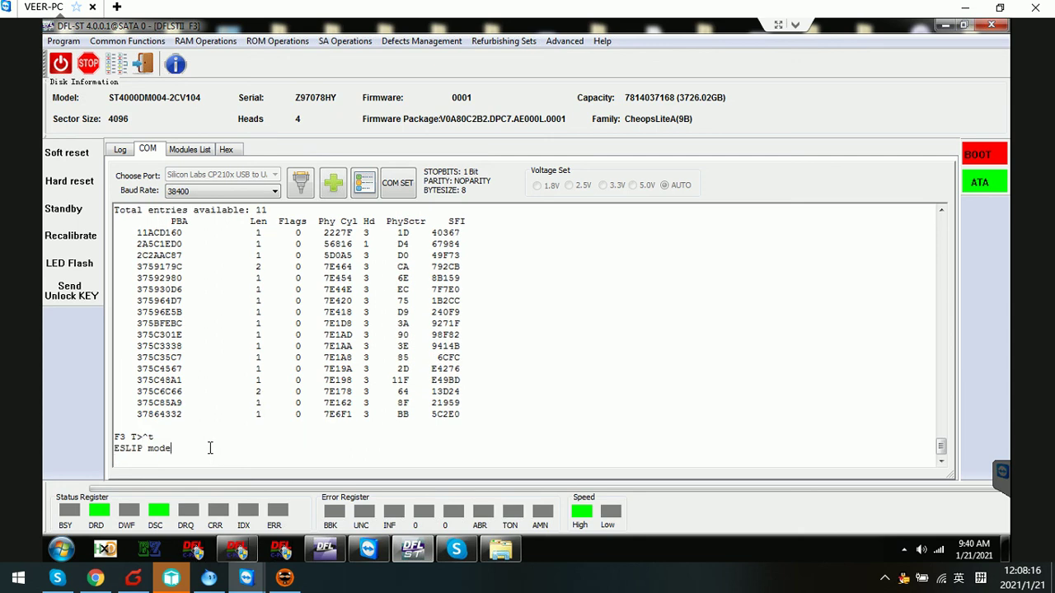
# Open the disk scan module, start a Read Verify scan from LBA 0 with block size 256 and UDMA6, and stop it.
pyautogui.click(114, 68)
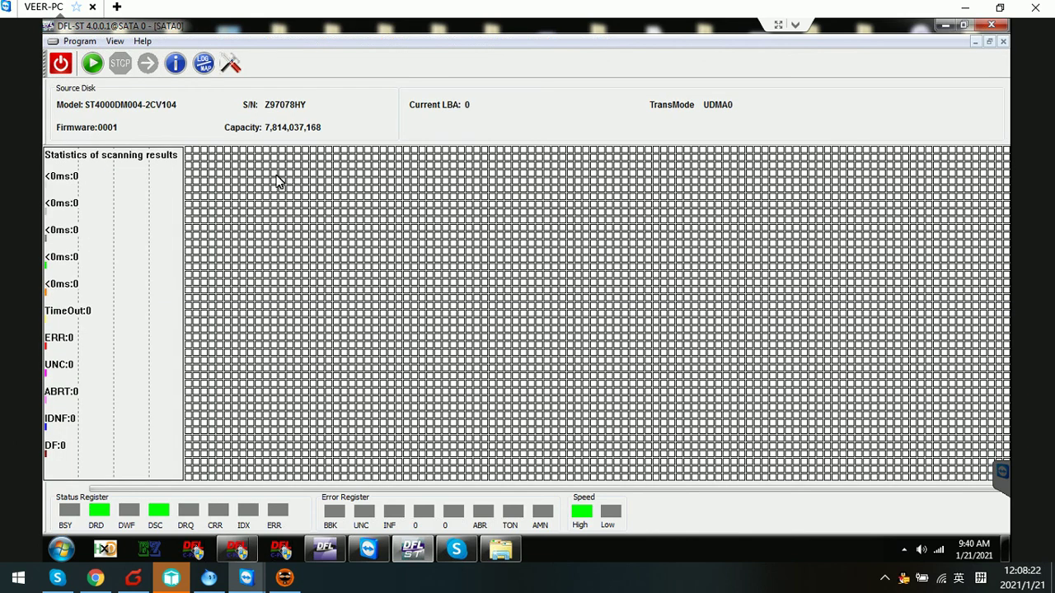
pyautogui.click(93, 66)
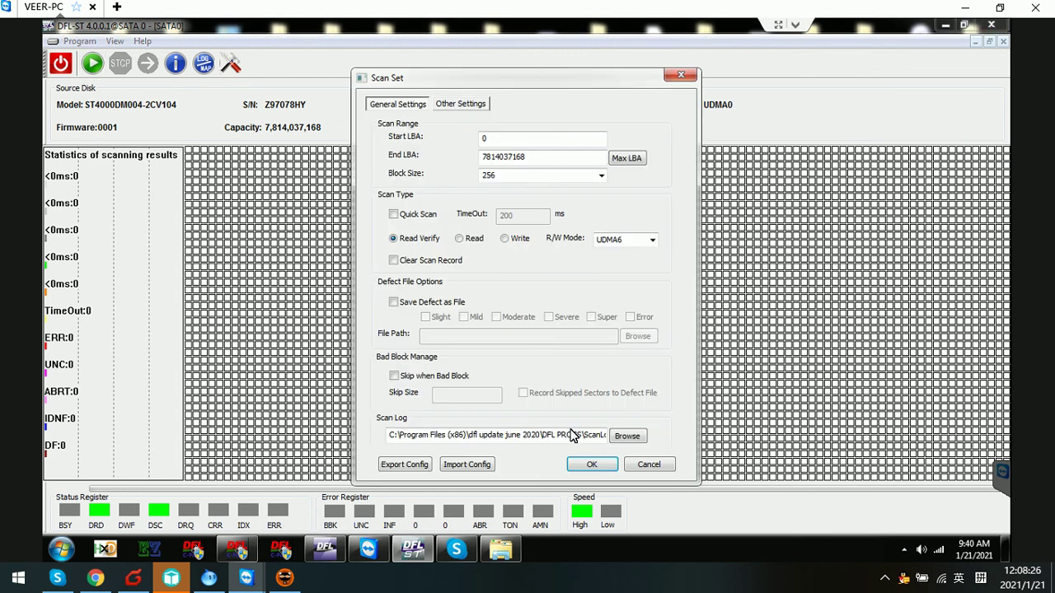
pyautogui.click(590, 465)
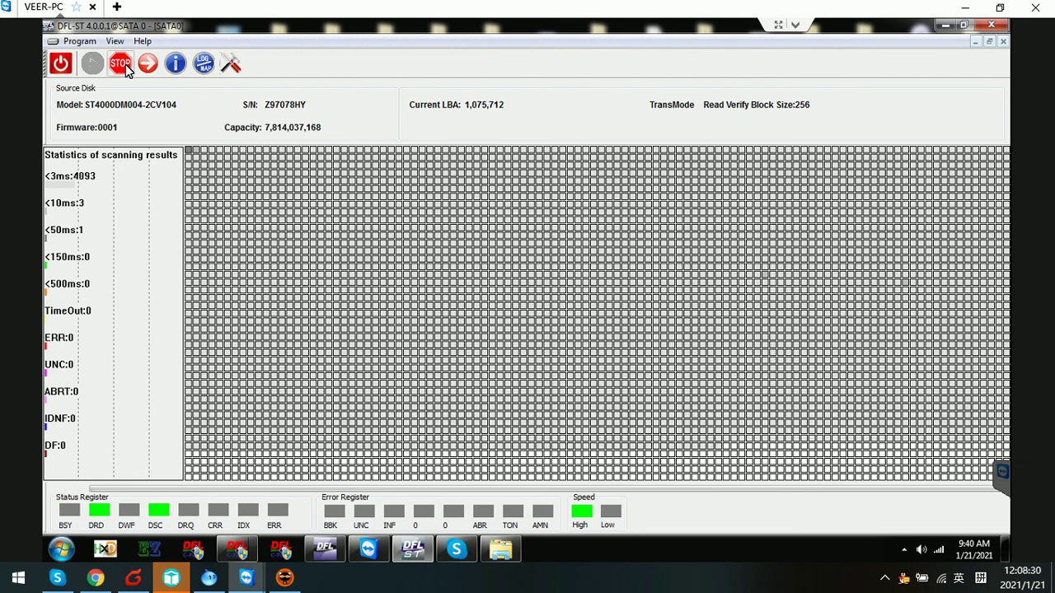
pyautogui.click(176, 65)
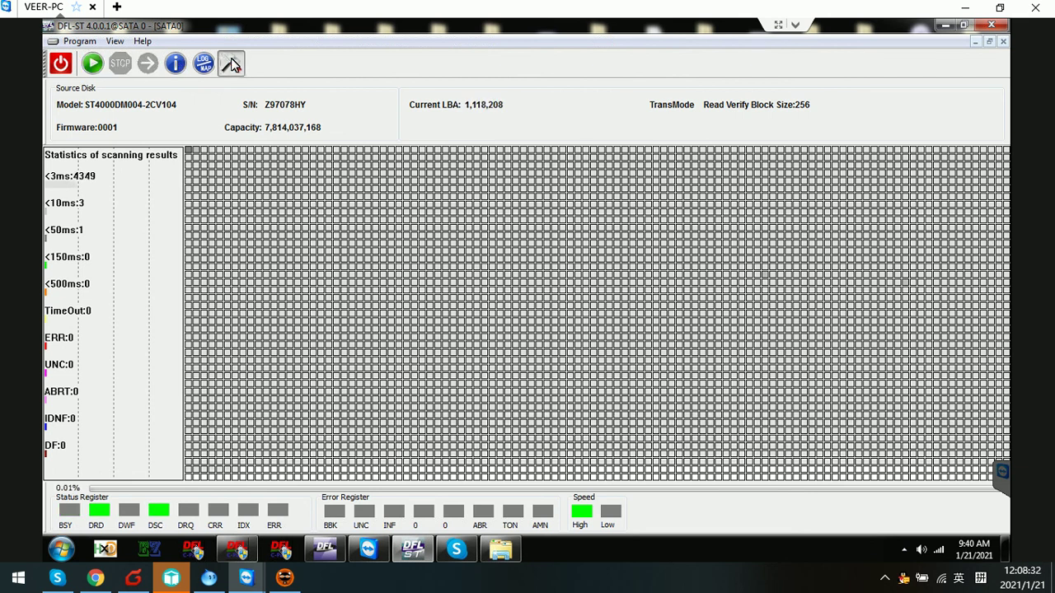
pyautogui.doubleClick(534, 137)
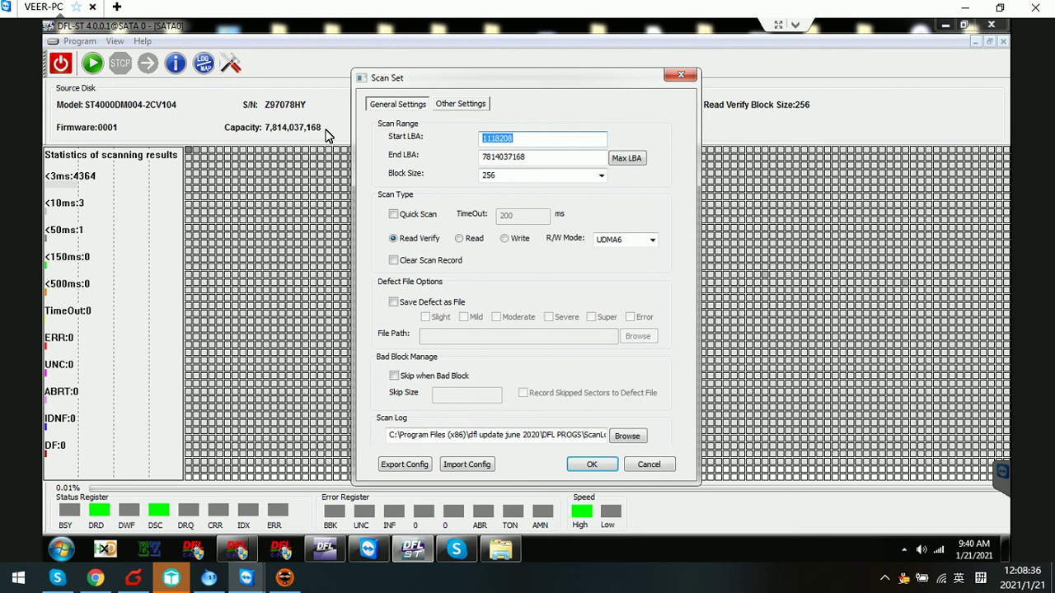
pyautogui.write('7500000000')
pyautogui.click(423, 264)
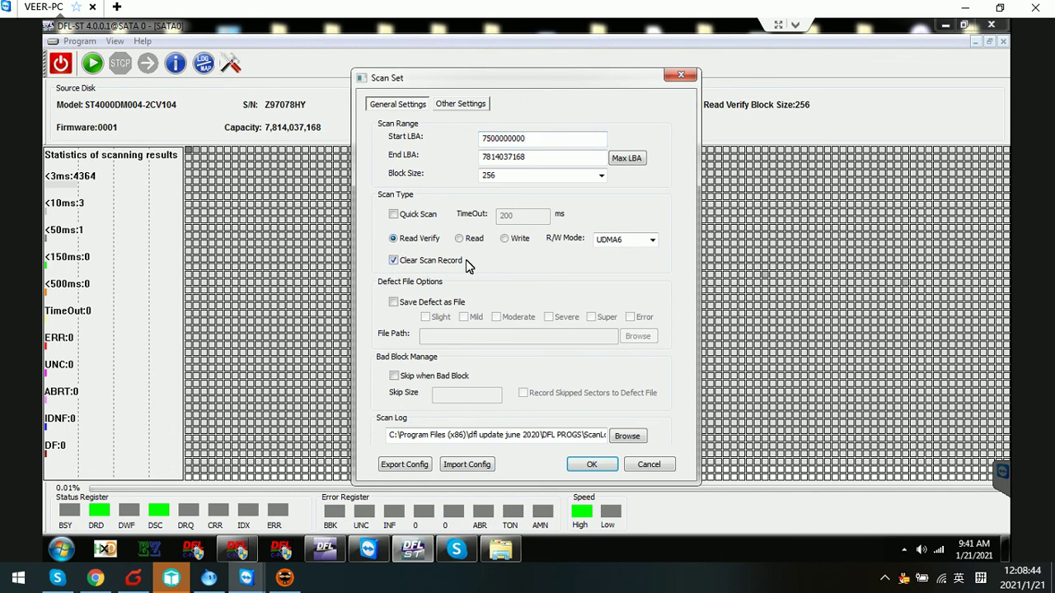
pyautogui.click(590, 465)
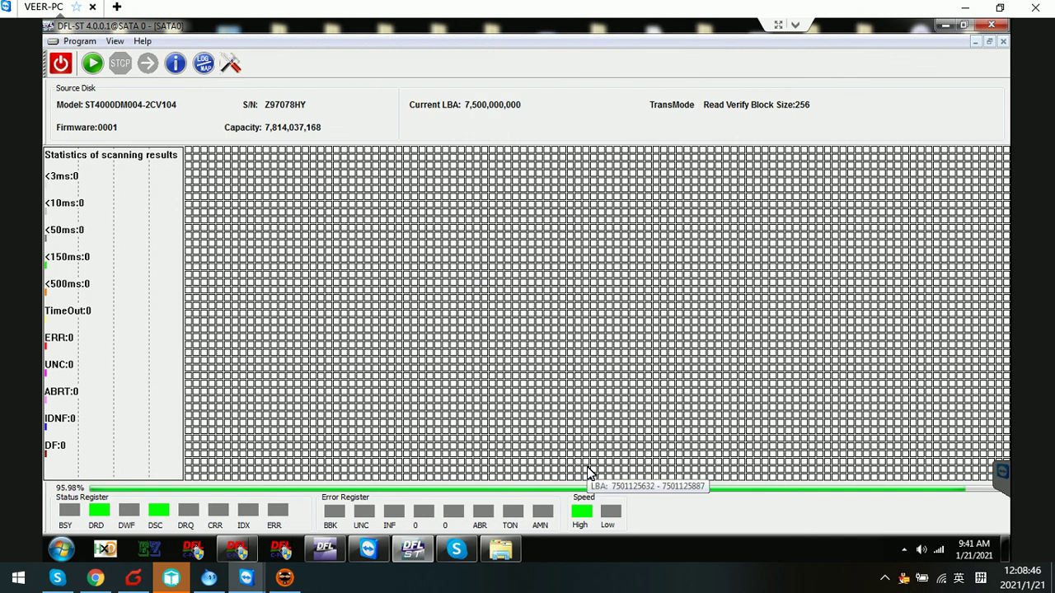
pyautogui.click(90, 68)
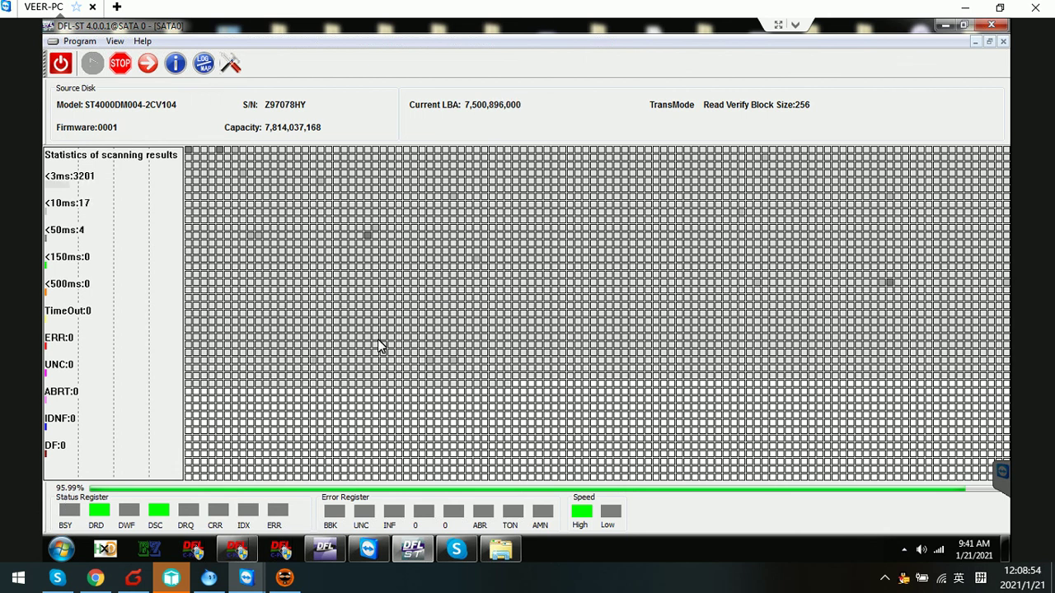
pyautogui.moveTo(379, 340)
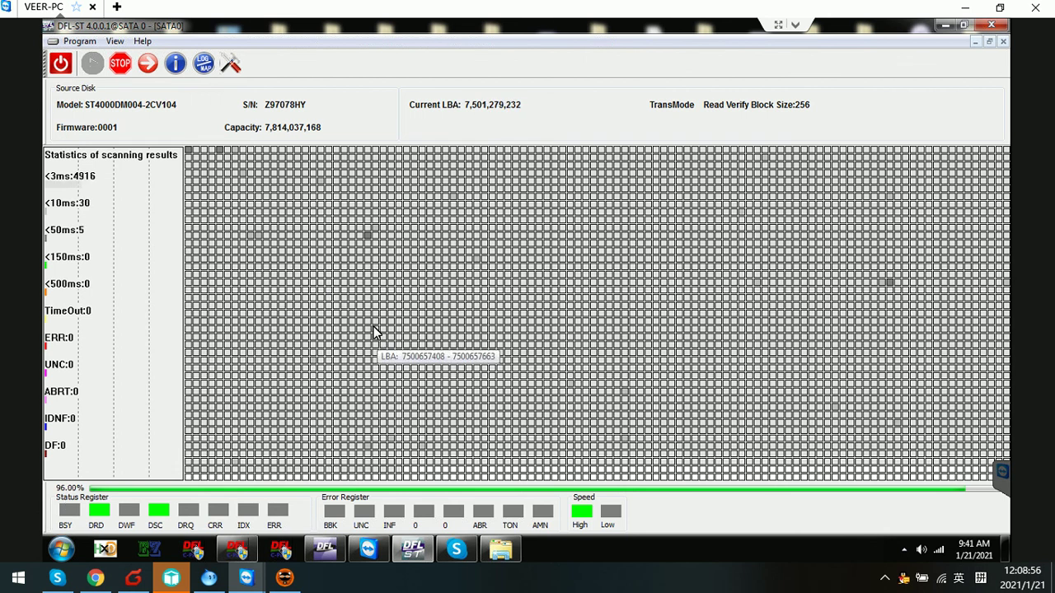
pyautogui.click(122, 65)
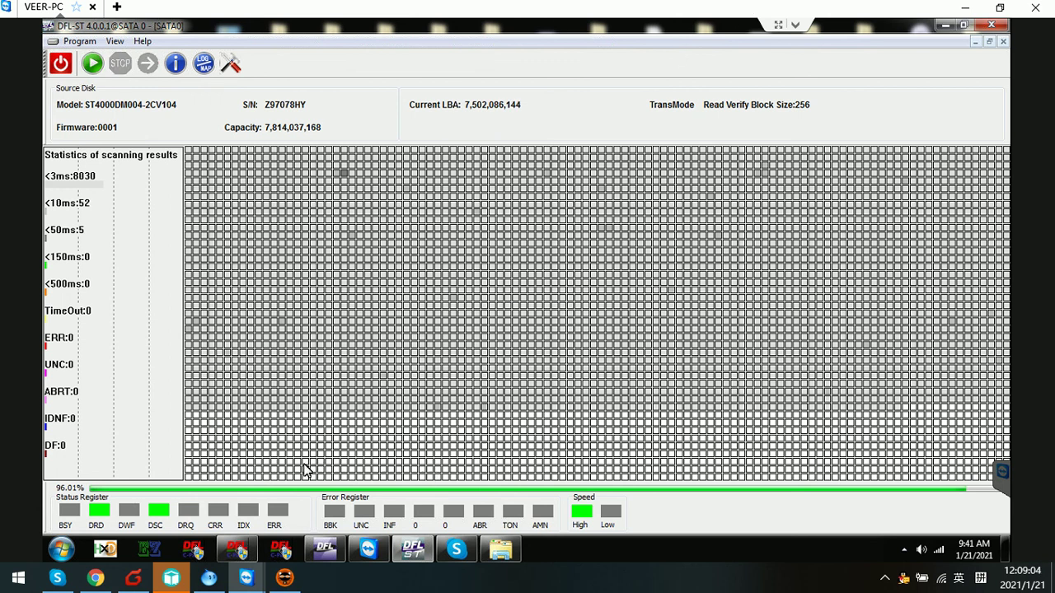
# Decline launching DFLConsole.exe, switch to the DFL-DE program and restore its window to a smaller size.
pyautogui.click(281, 550)
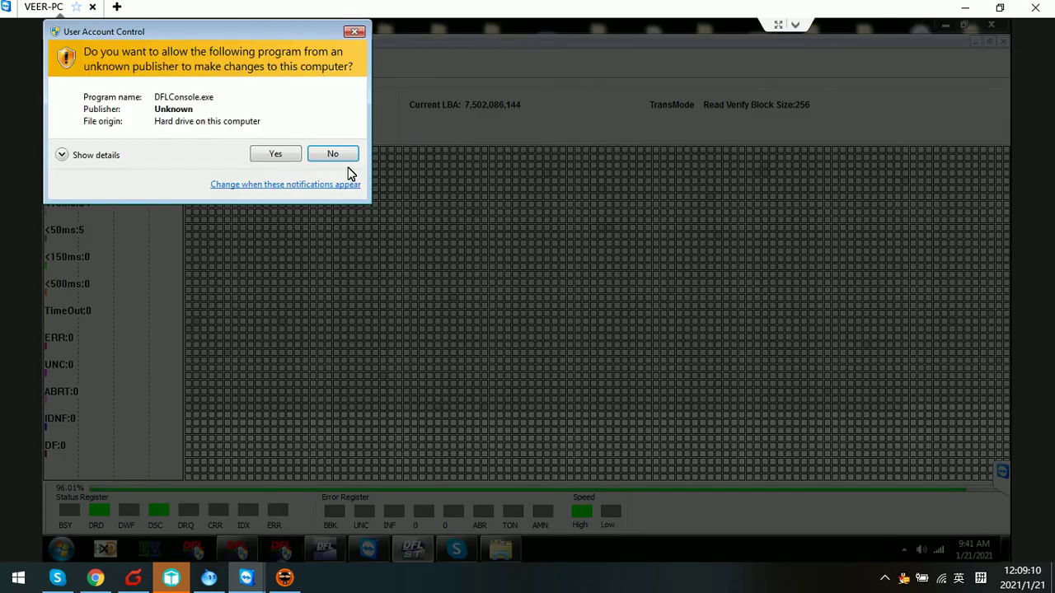
pyautogui.click(333, 154)
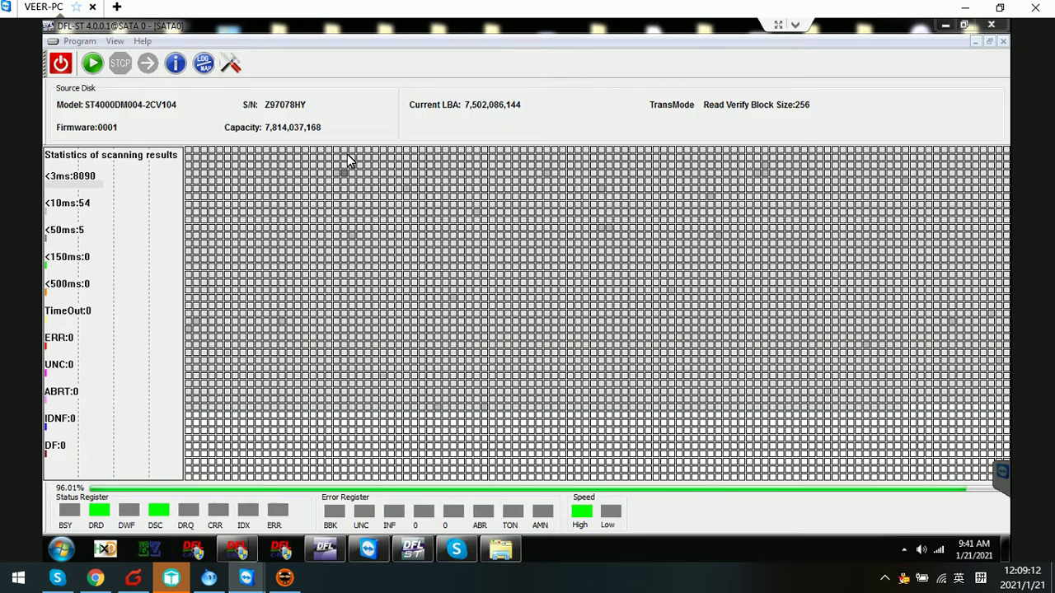
pyautogui.click(236, 550)
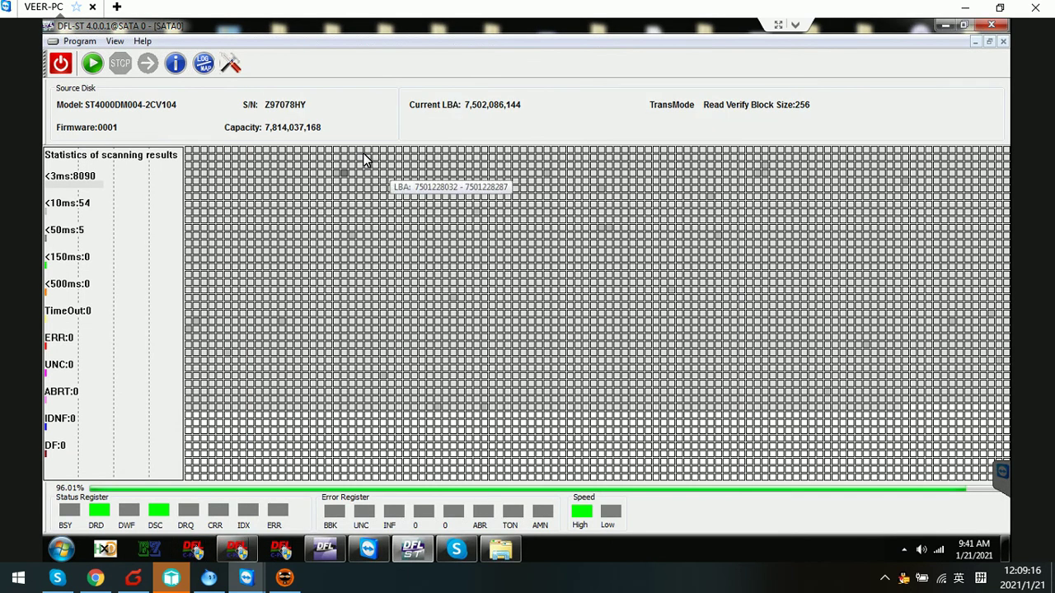
pyautogui.click(237, 550)
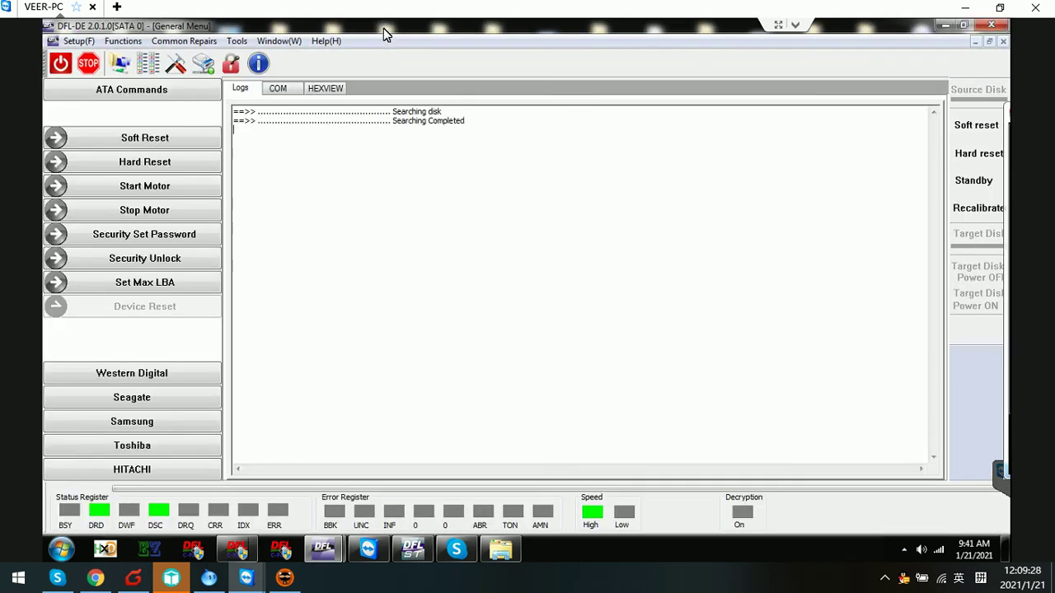
pyautogui.doubleClick(383, 28)
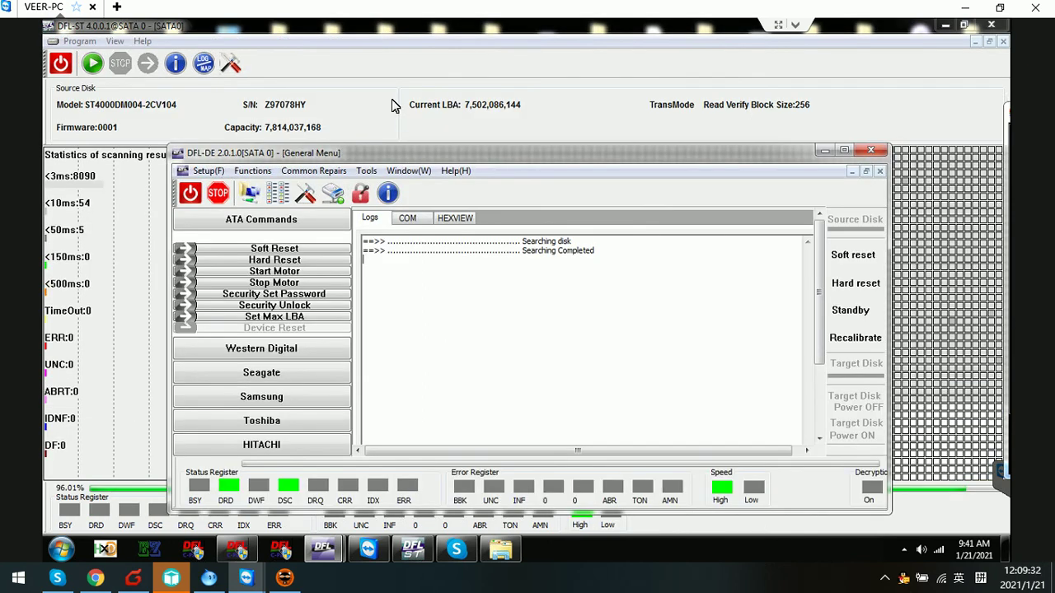
# Create a new project for the SATA 0 source disk with the default task path, the File Extraction function and Auto-expand partition enabled.
pyautogui.moveTo(392, 105); pyautogui.dragTo(386, 95)
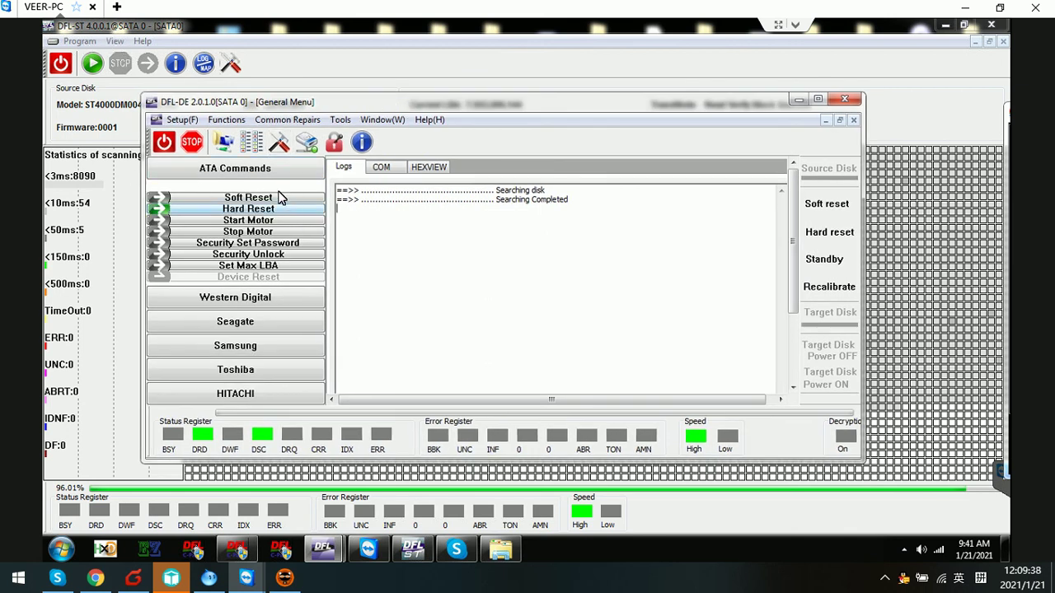
pyautogui.click(221, 141)
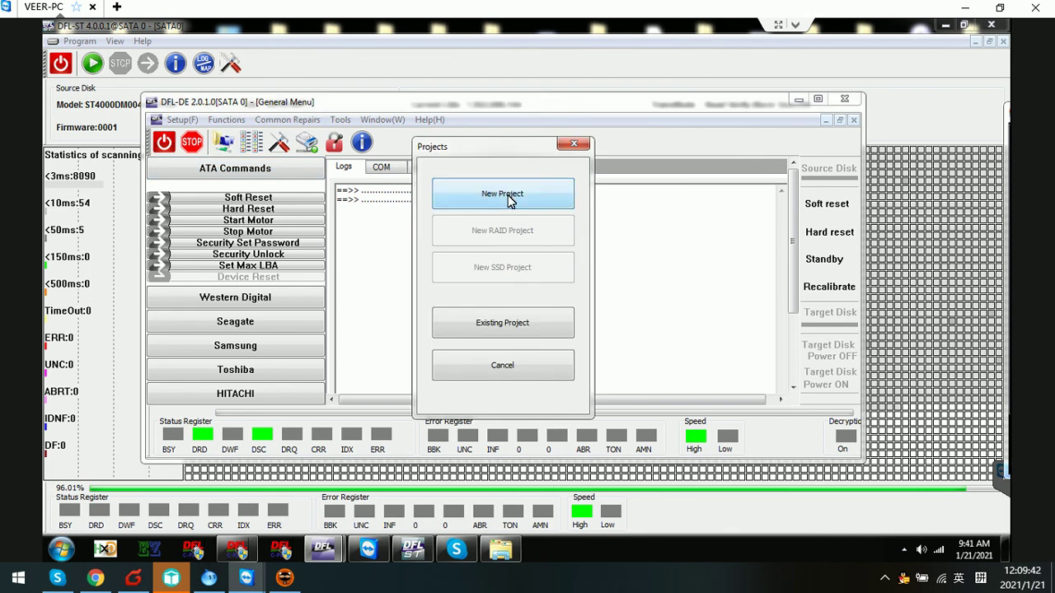
pyautogui.click(508, 201)
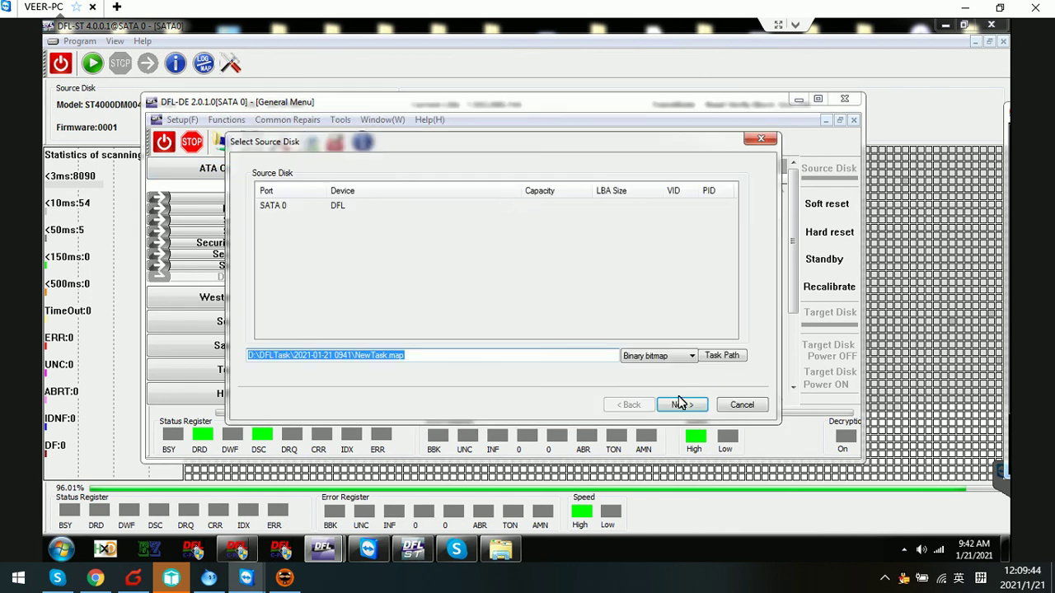
pyautogui.click(679, 407)
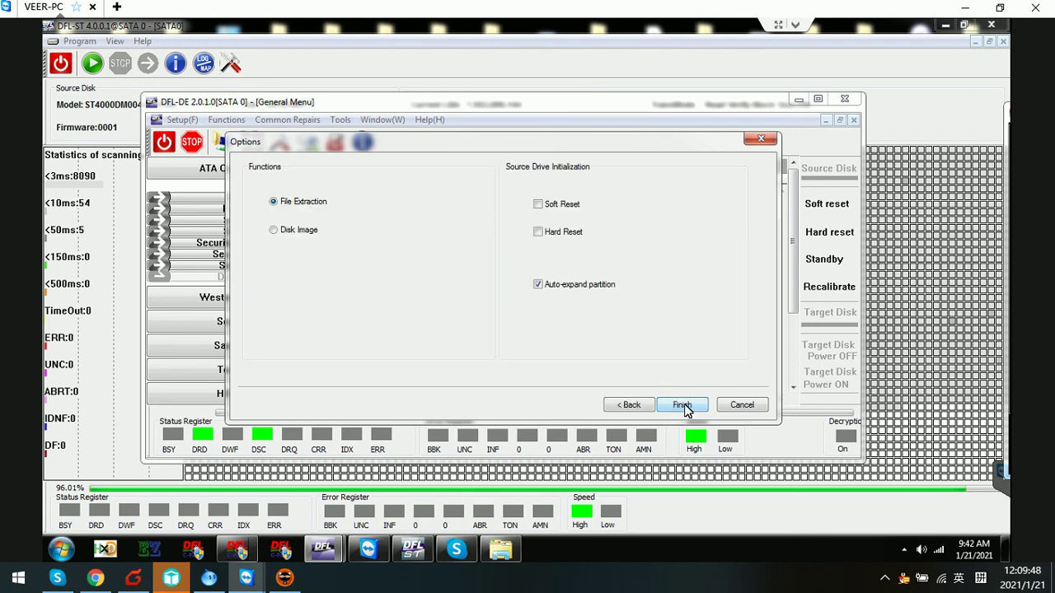
pyautogui.click(683, 406)
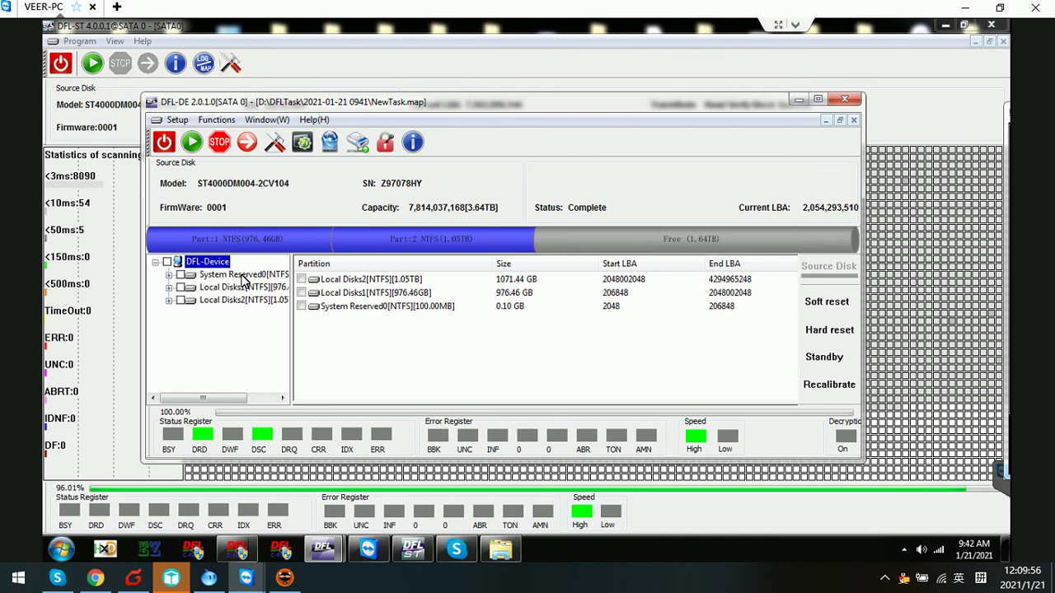
# Expand the System Reserved0 and Local Disks1 partitions and list the Root folder contents of each.
pyautogui.click(243, 279)
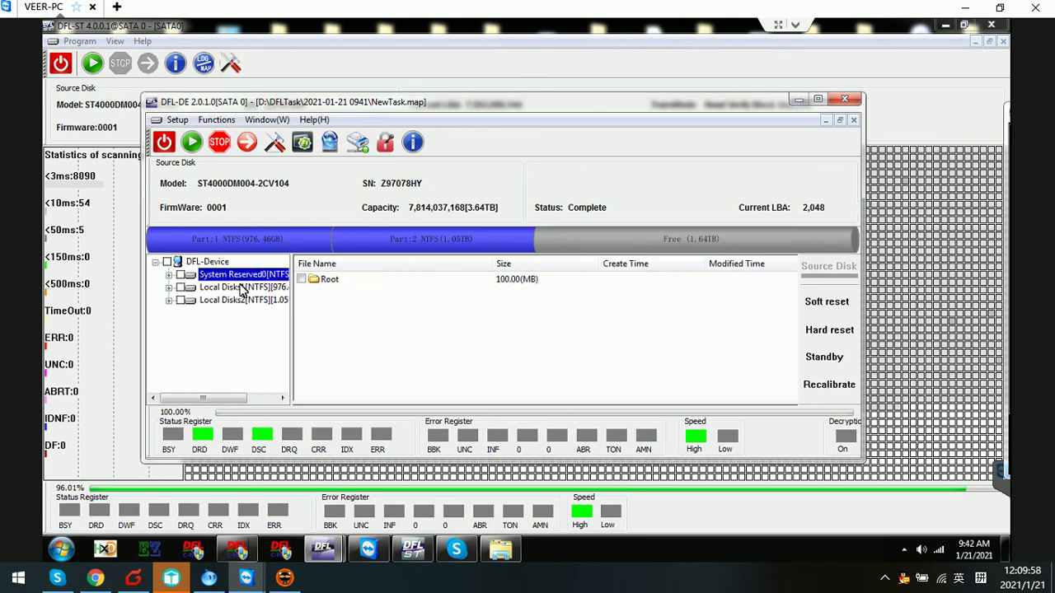
pyautogui.doubleClick(247, 280)
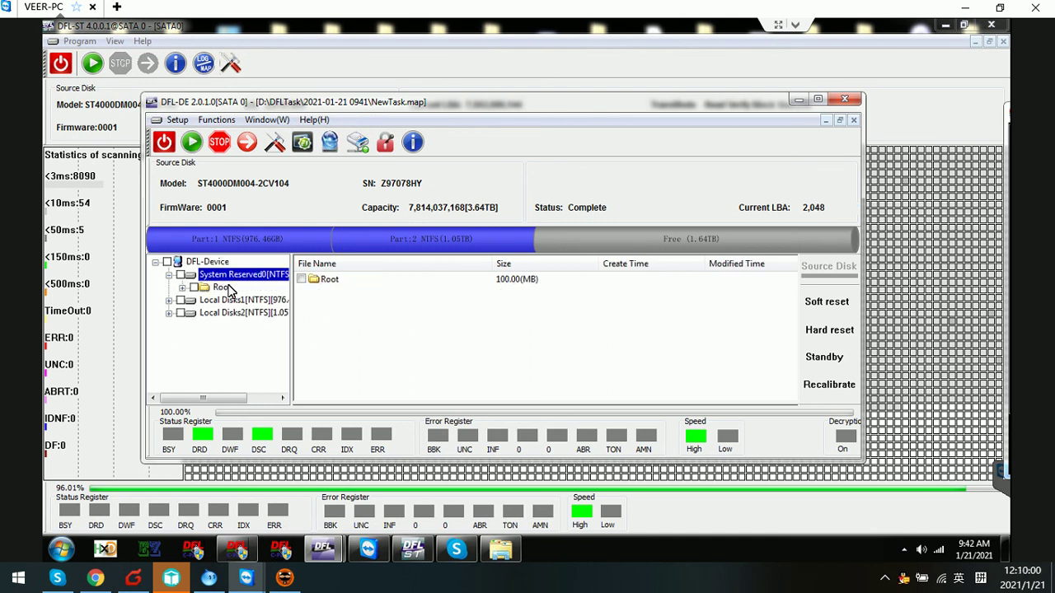
pyautogui.click(229, 287)
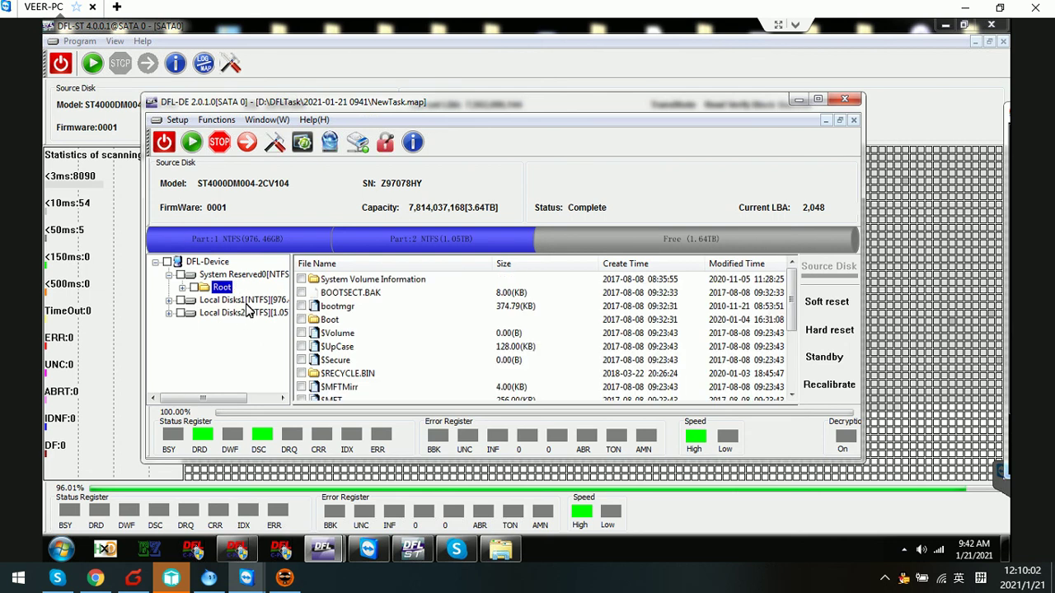
pyautogui.click(251, 300)
pyautogui.doubleClick(247, 301)
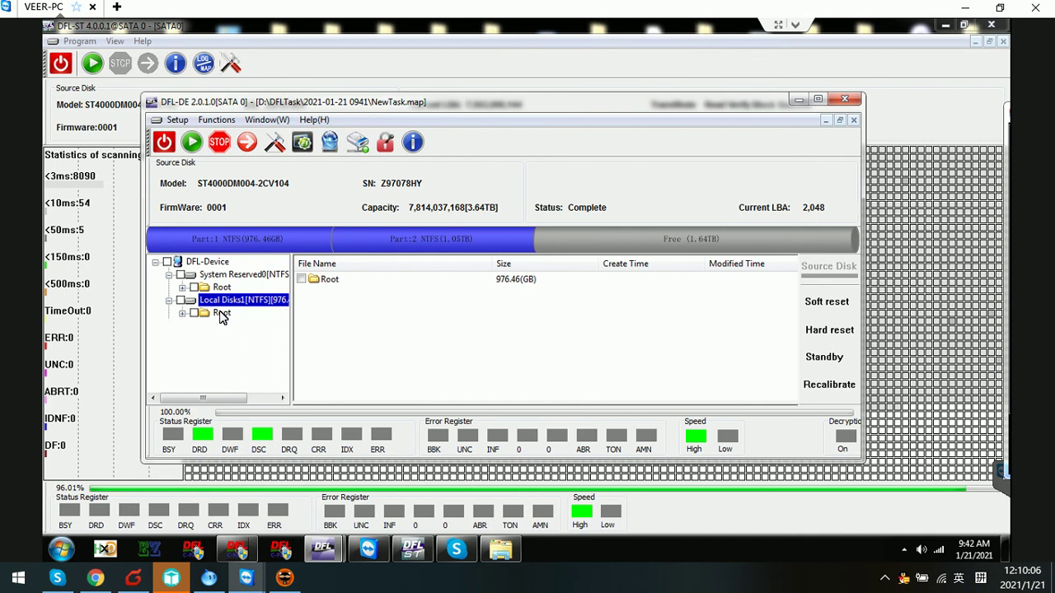
pyautogui.click(221, 315)
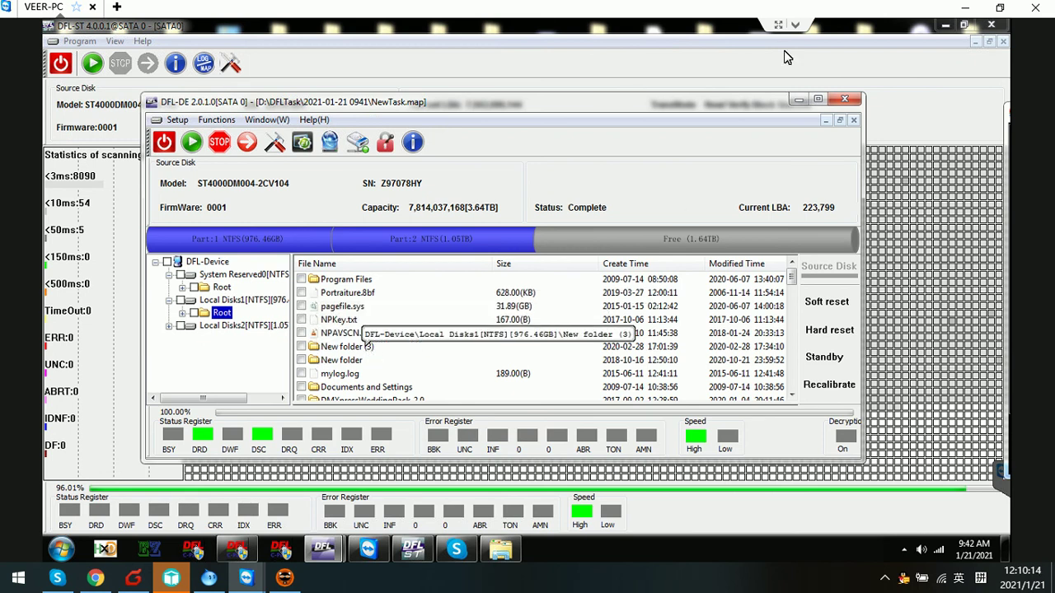
# Open the TeamViewer chat and send the messages "Hello Friend, data is back" and "you can now recover them".
pyautogui.click(795, 25)
pyautogui.click(480, 33)
pyautogui.click(496, 74)
pyautogui.write('Hello Friend')
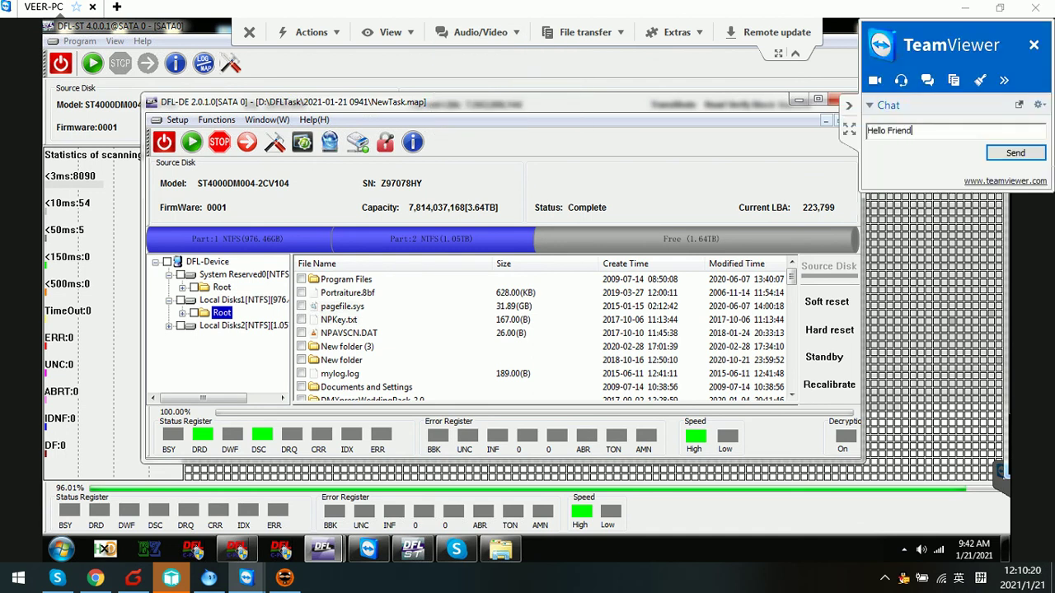
pyautogui.write(', data is back')
pyautogui.press('Return')
pyautogui.write('you can now')
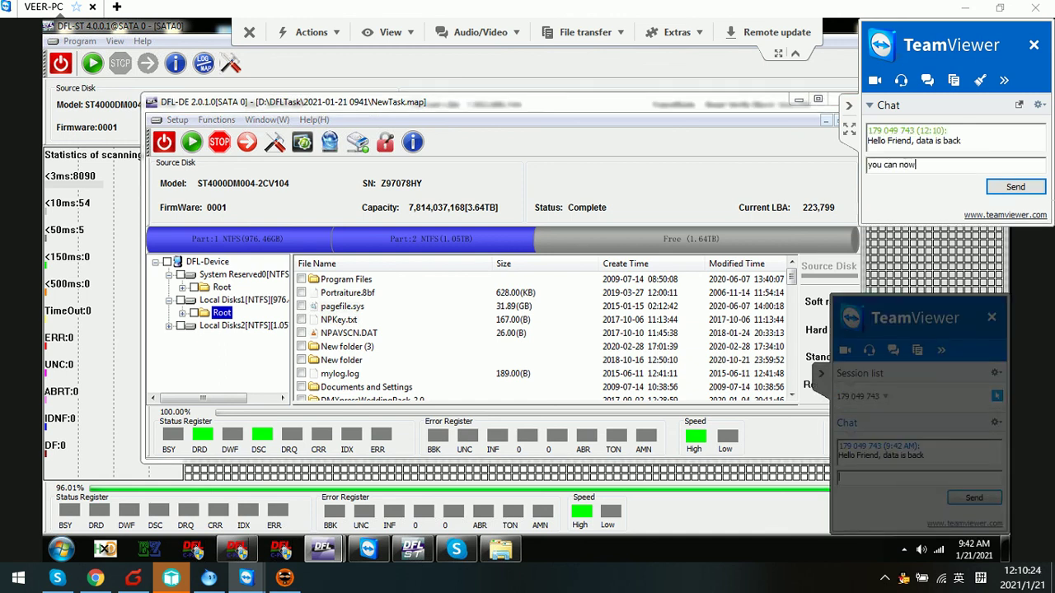
pyautogui.write(' recover them')
pyautogui.press('Return')
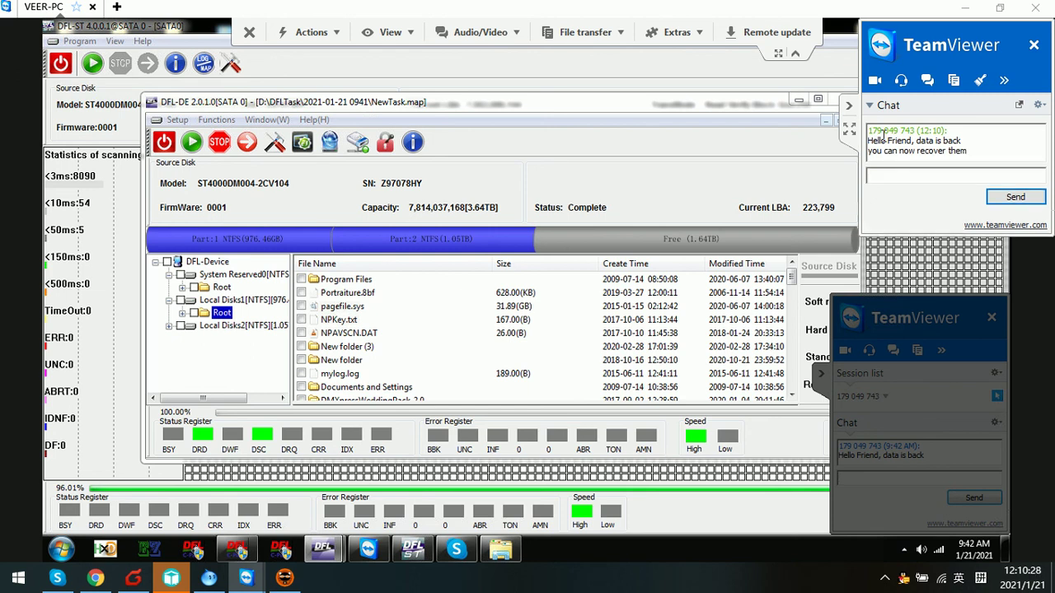